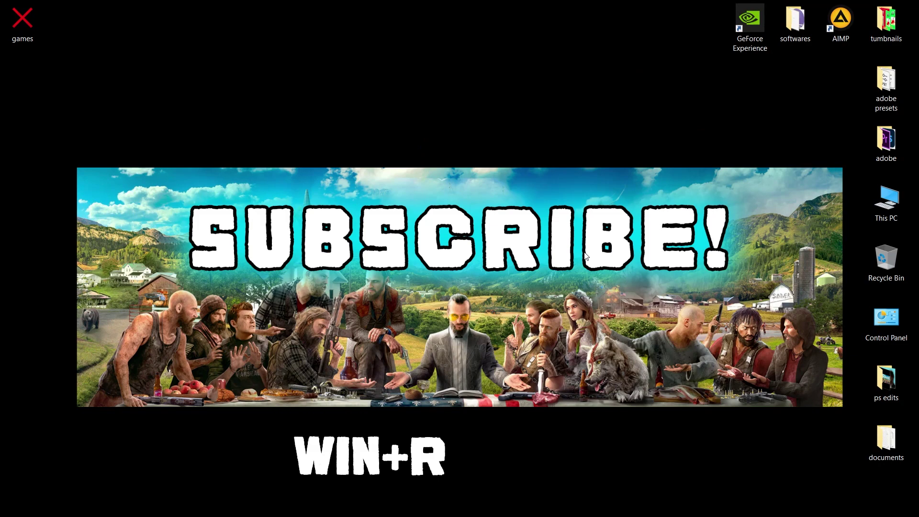
Step: Delete all files in the Windows Temp folder, skipping the one in-use file
key(super+r)
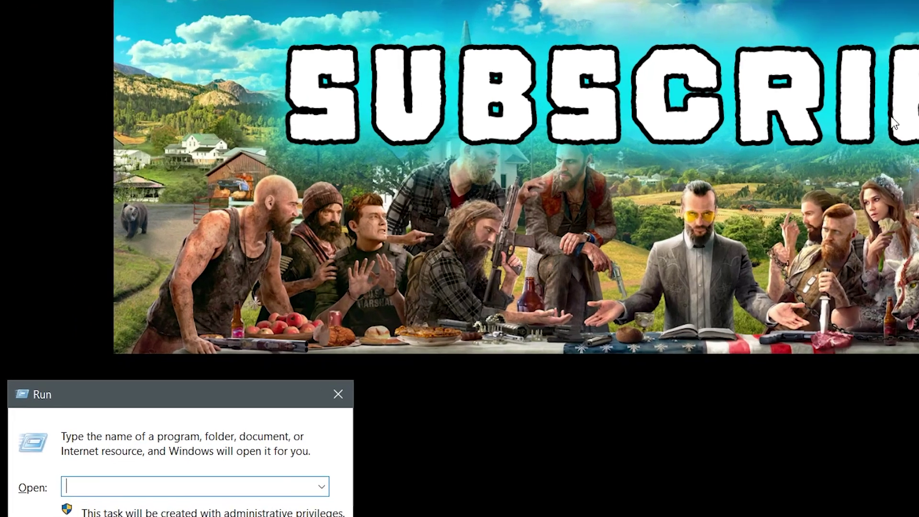
text(temp)
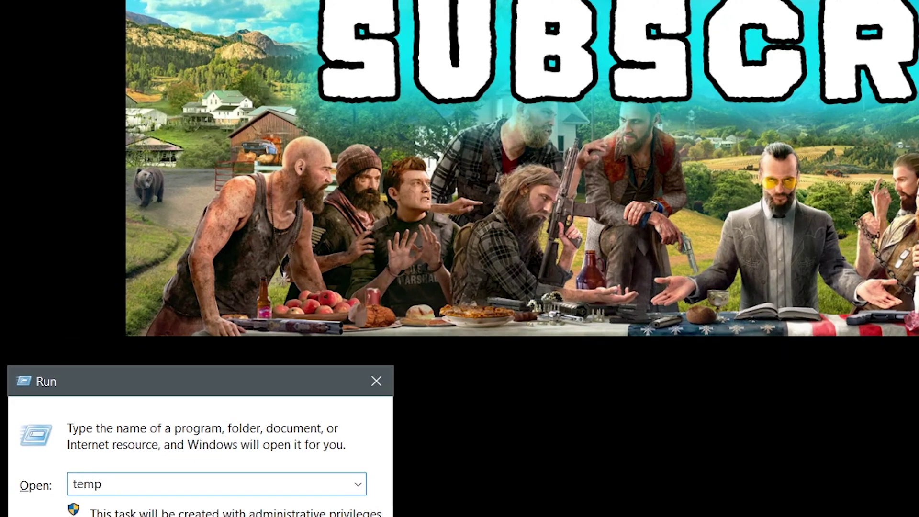
key(Return)
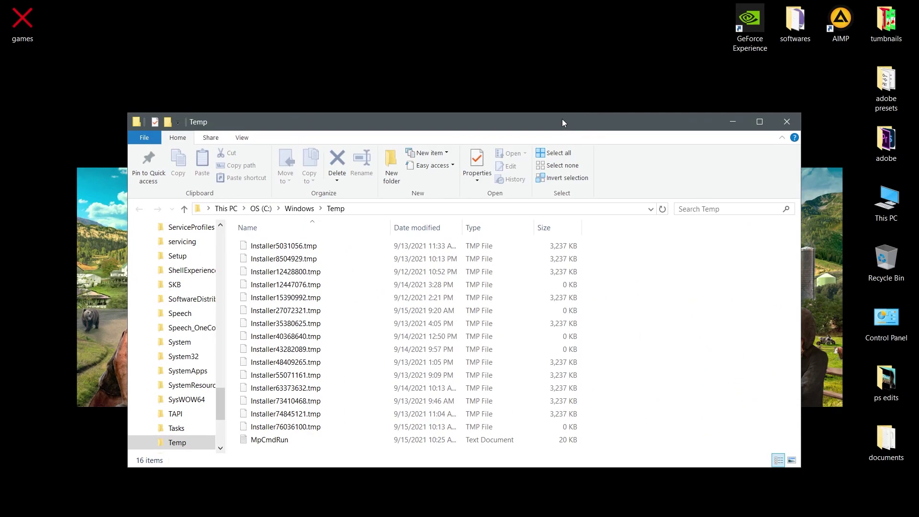
drag(564, 122, 575, 12)
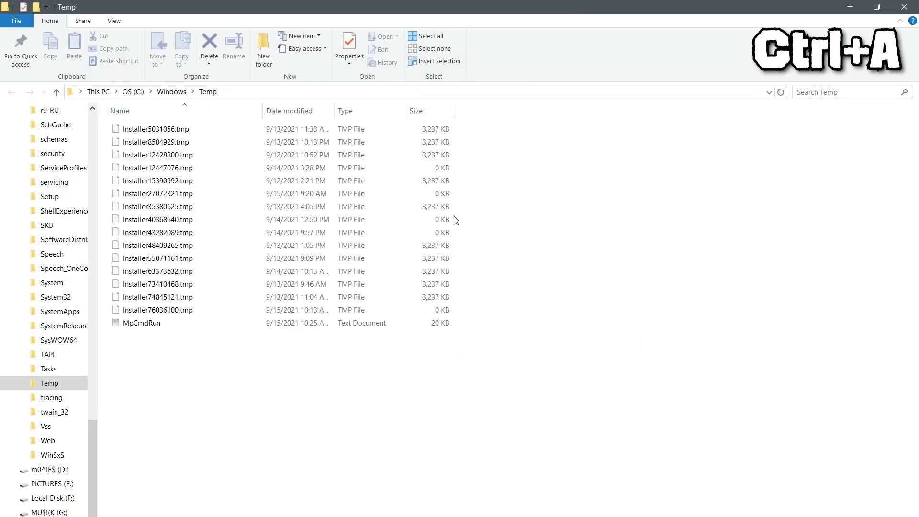
key(ctrl+a)
key(Delete)
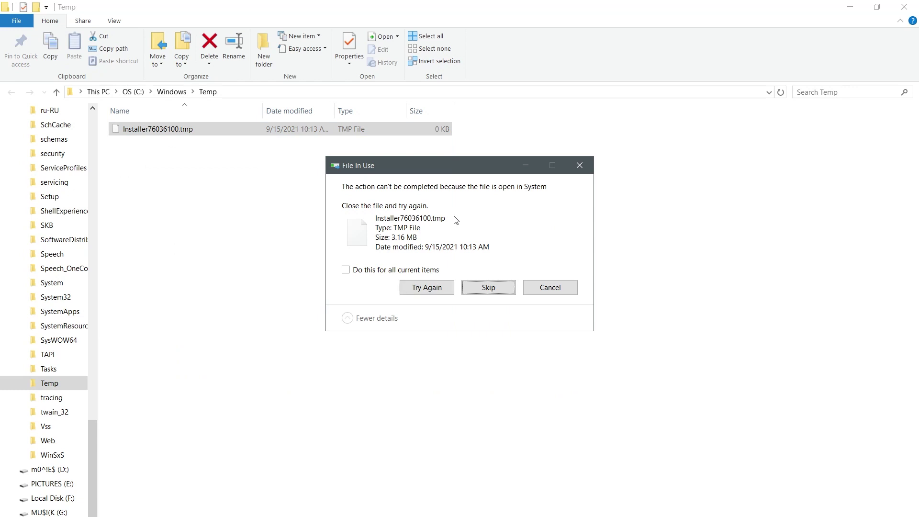
key(Return)
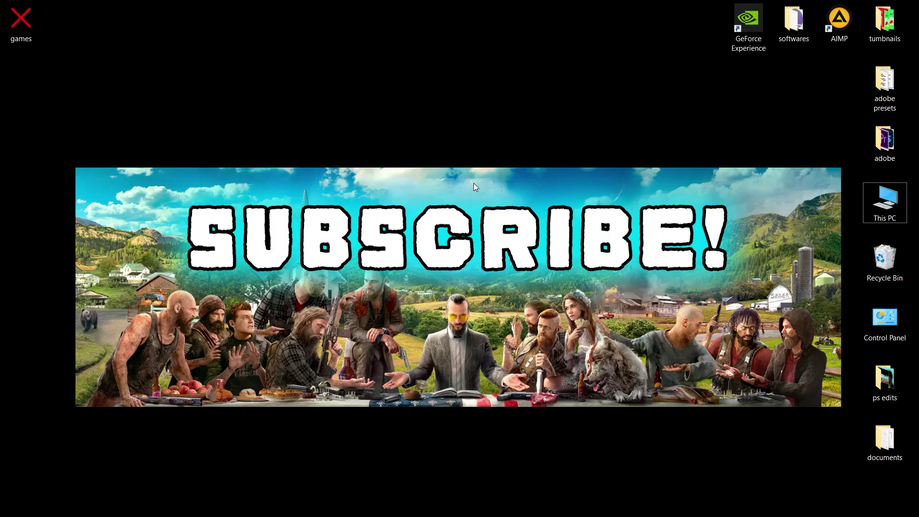
Step: Delete everything in the user's local %temp% folder
key(super+r)
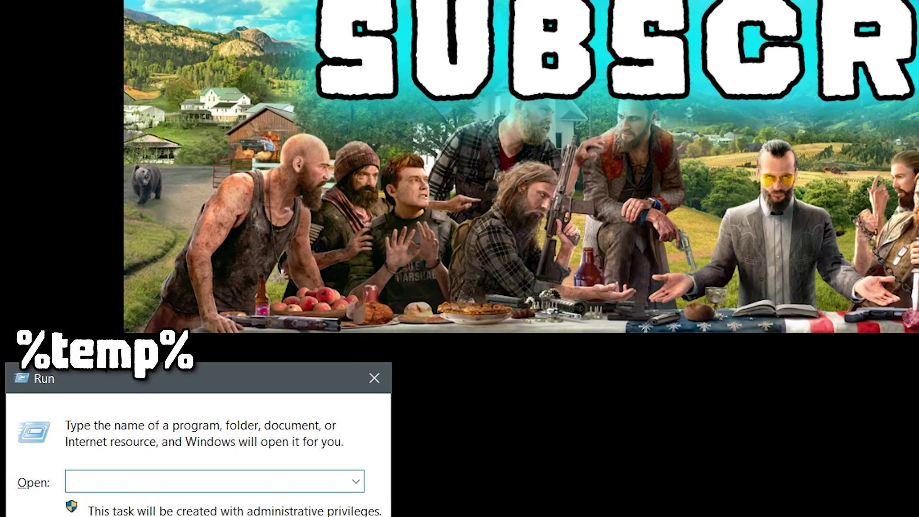
text(%)
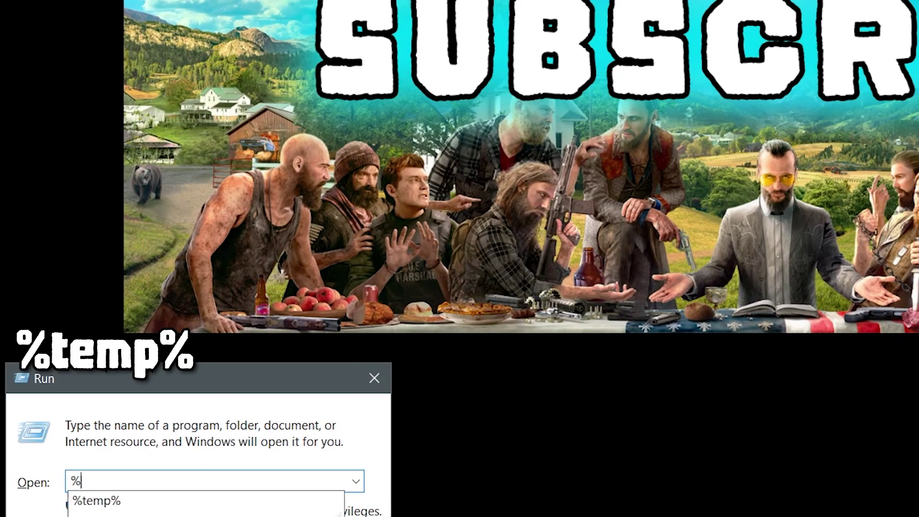
text(temp%)
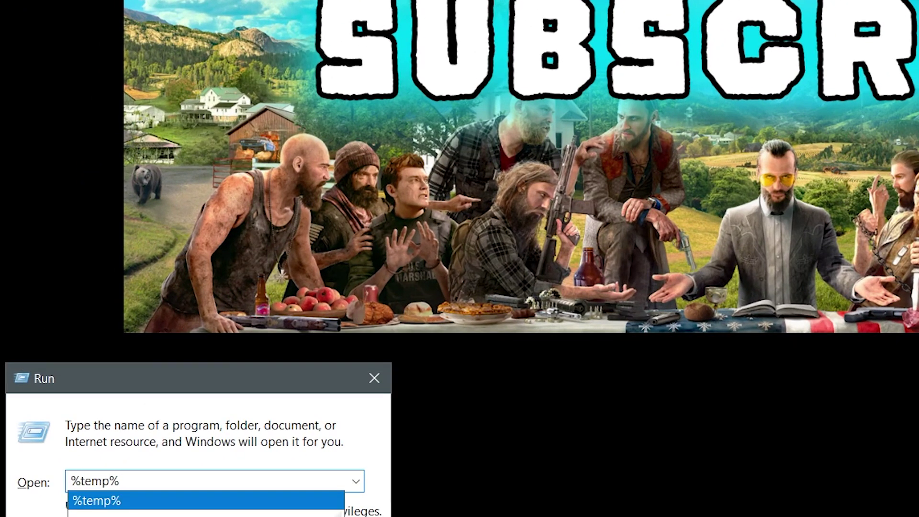
key(Return)
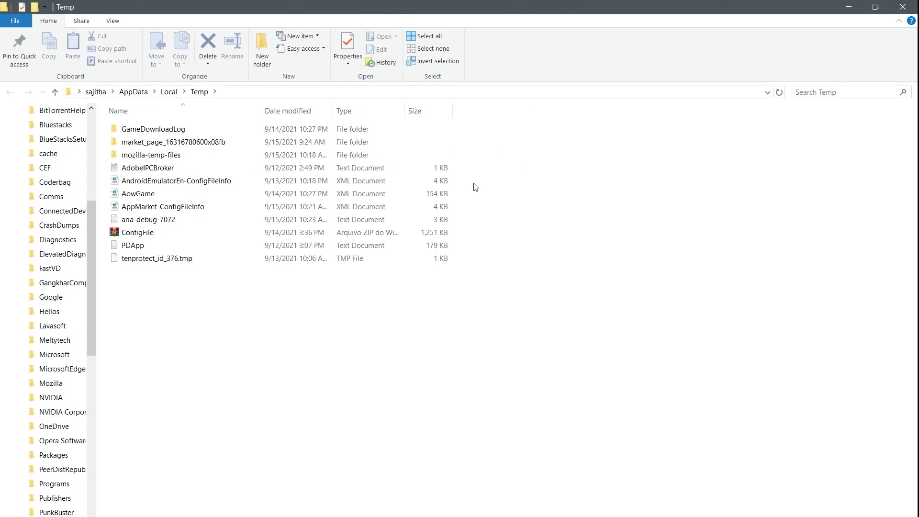
key(ctrl+a)
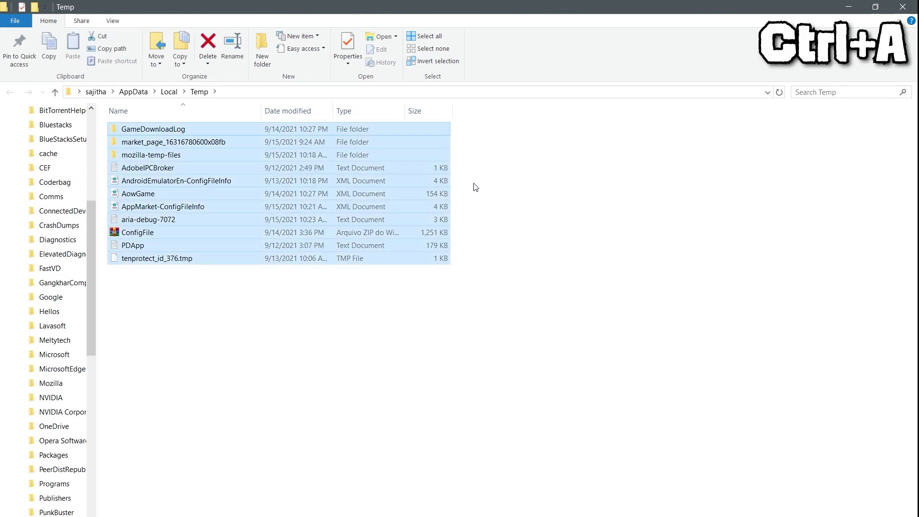
key(Delete)
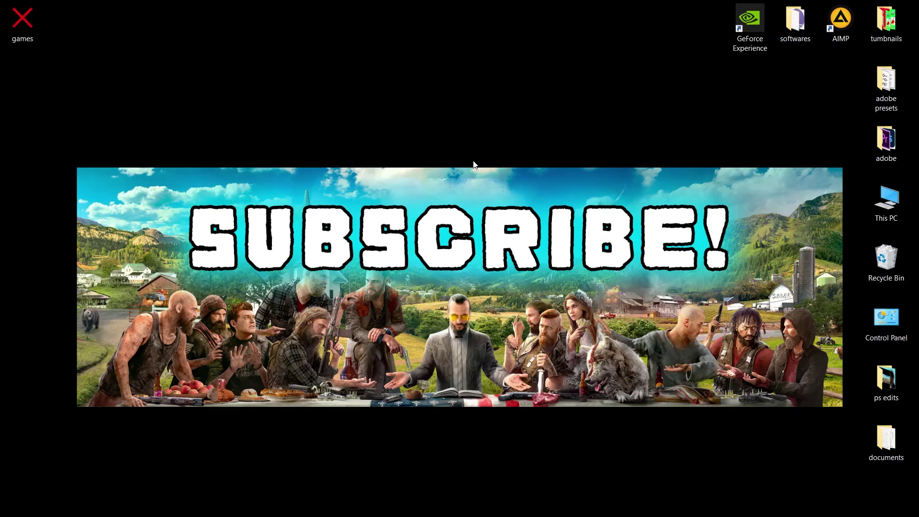
Step: Delete the Prefetch folder's files, skipping the ones in use
key(super+r)
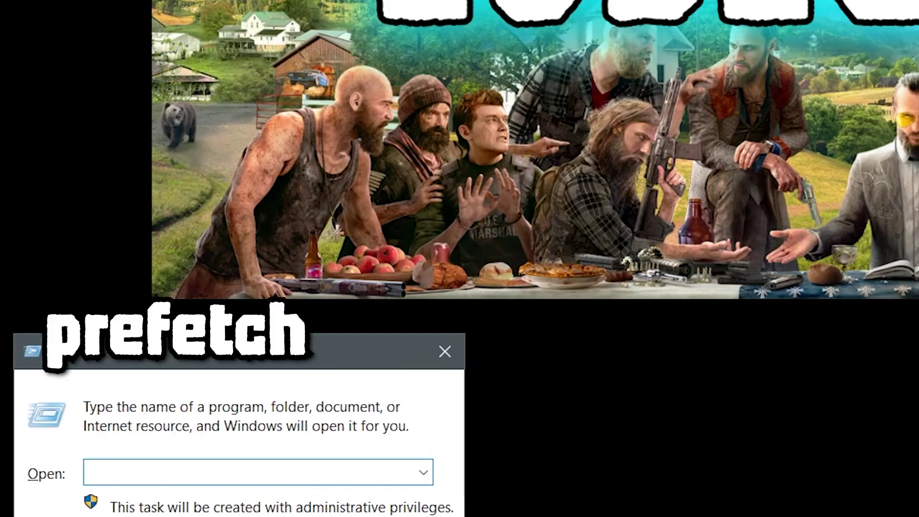
text(prefe)
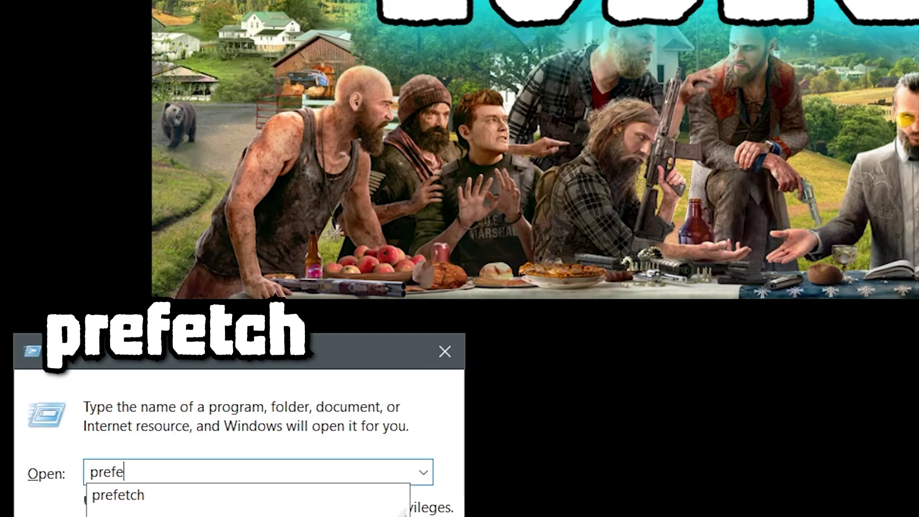
text(tch)
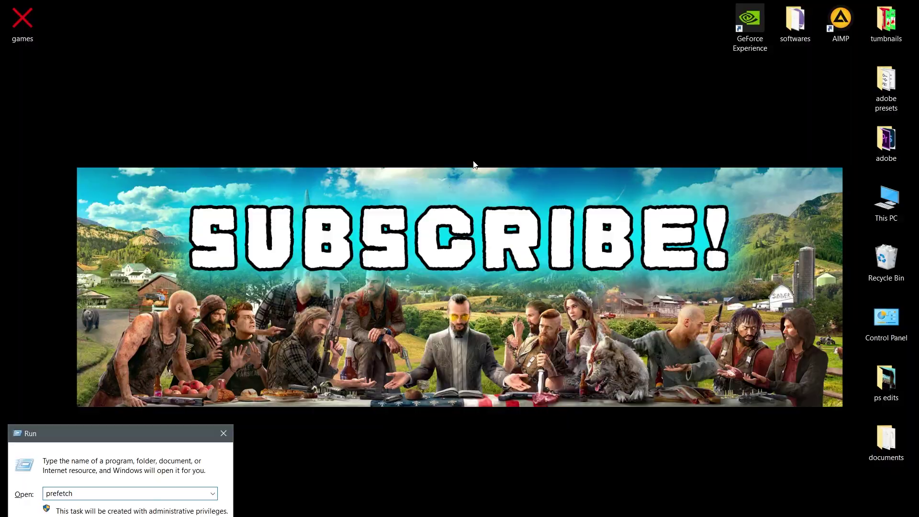
key(Return)
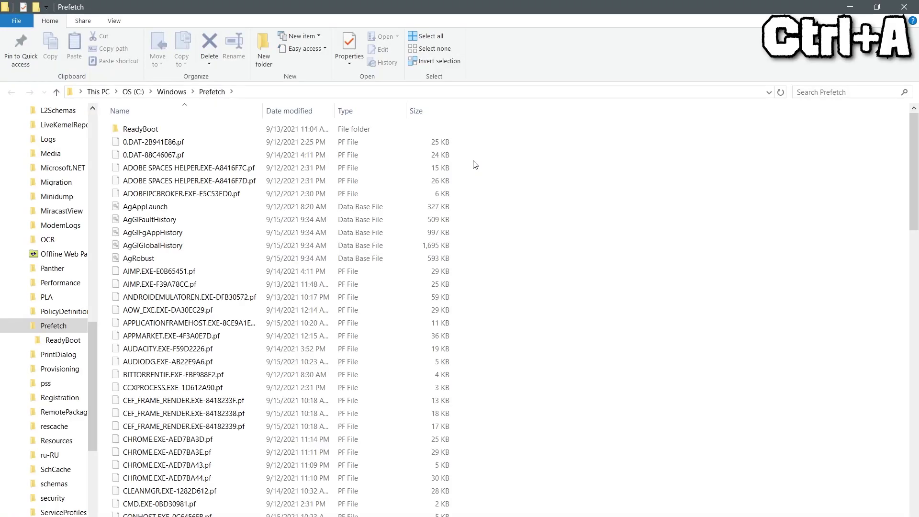
key(ctrl+a)
key(Delete)
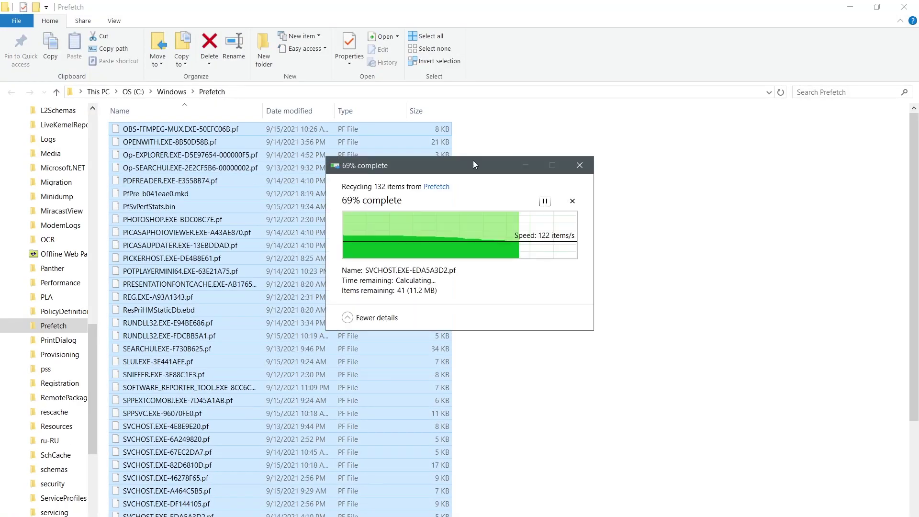
click(474, 299)
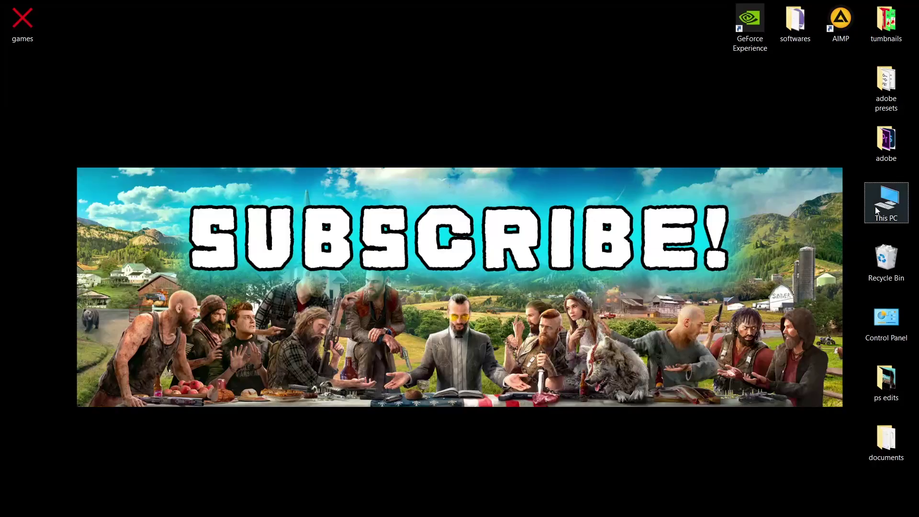
Step: Permanently delete every item in the Recycle Bin
double_click(889, 274)
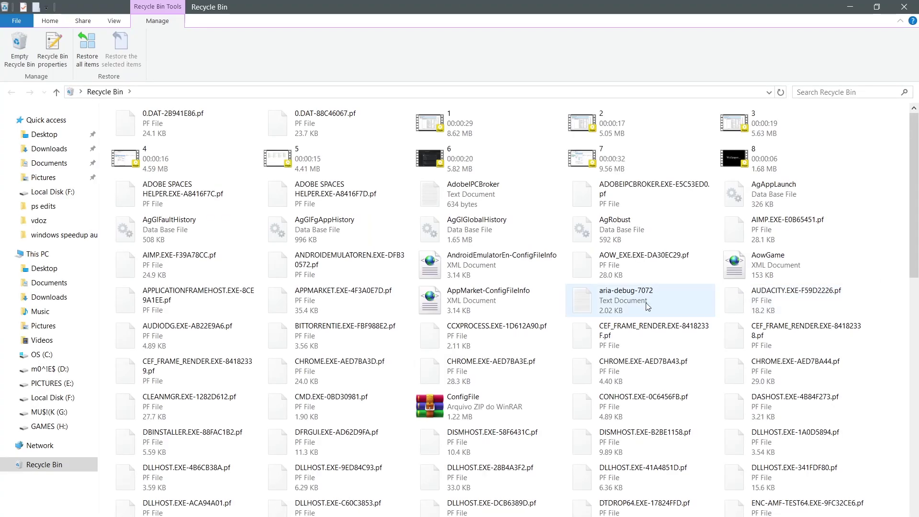
key(ctrl+a)
key(Delete)
key(Return)
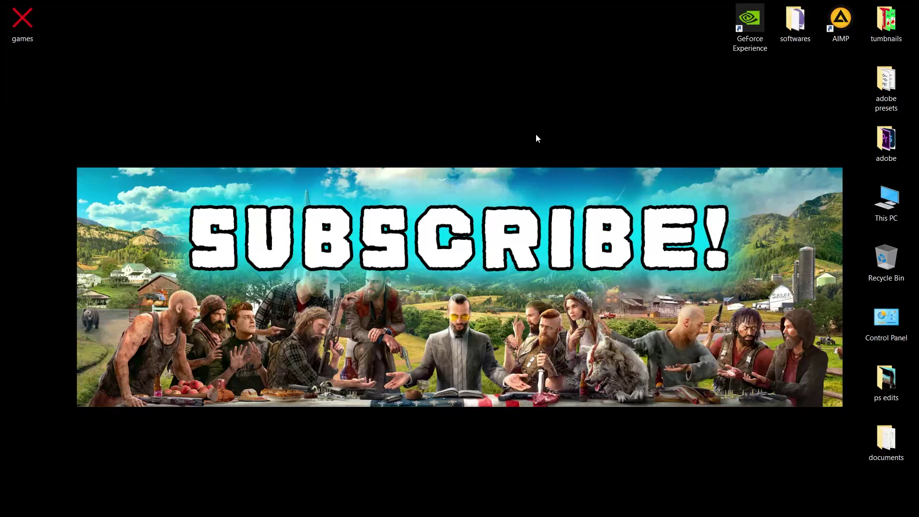
Step: Run Disk Cleanup from the OS (C:) drive properties, deleting about 46.3 MB of files
double_click(890, 204)
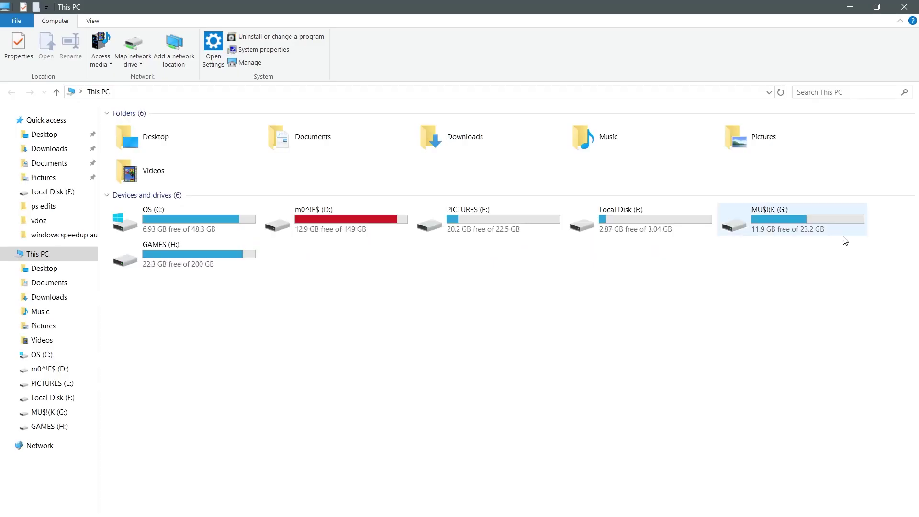
right_click(188, 222)
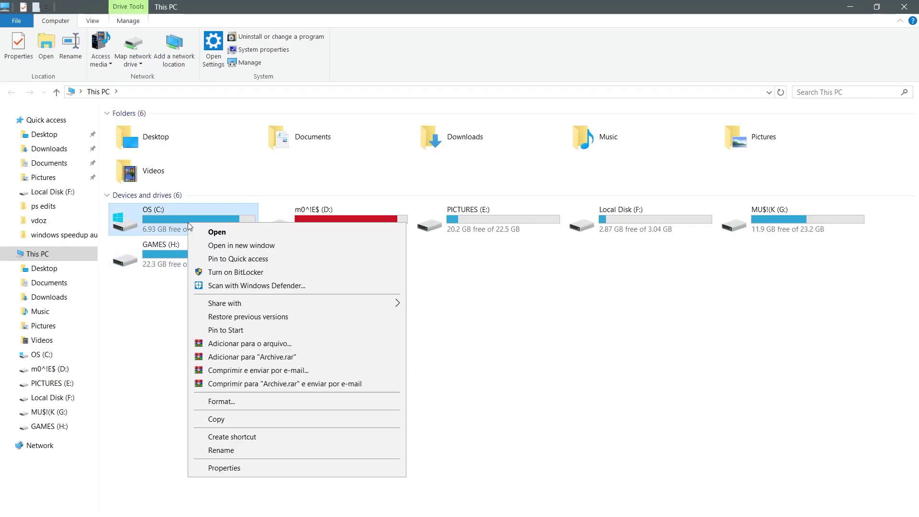
click(225, 468)
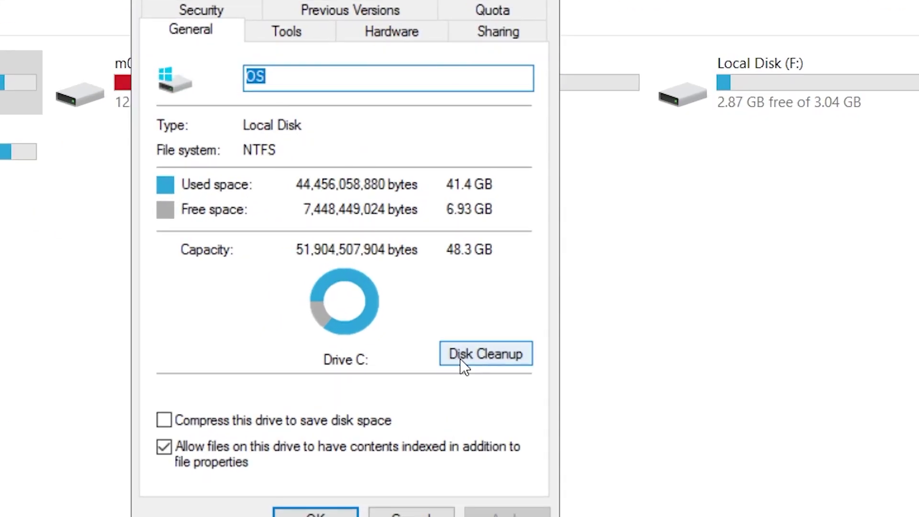
click(486, 361)
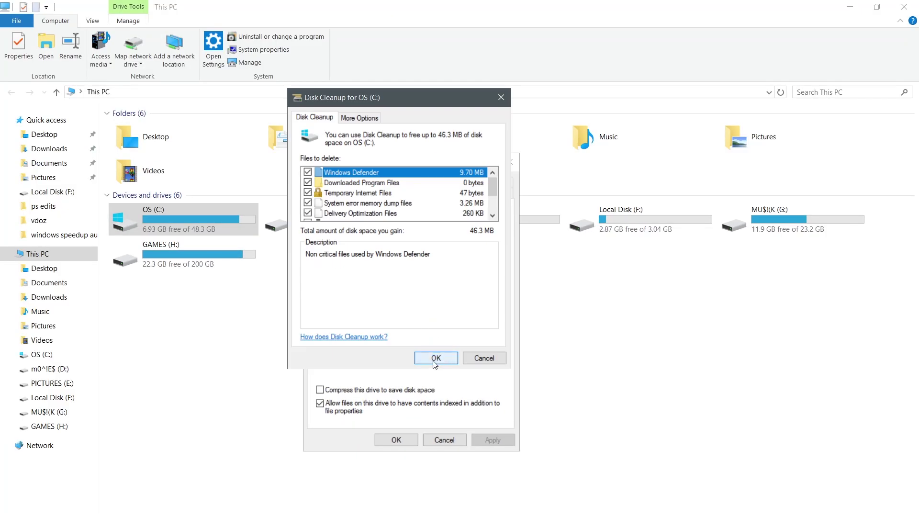
click(434, 358)
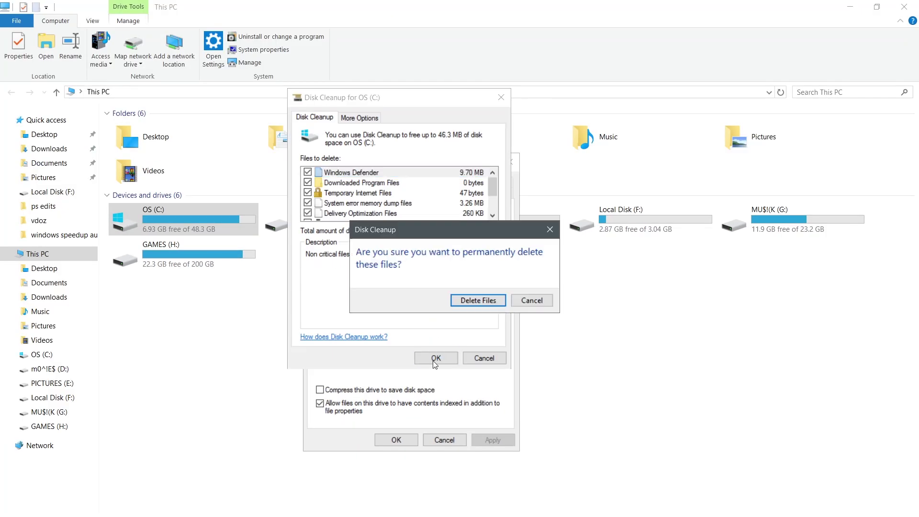
click(476, 301)
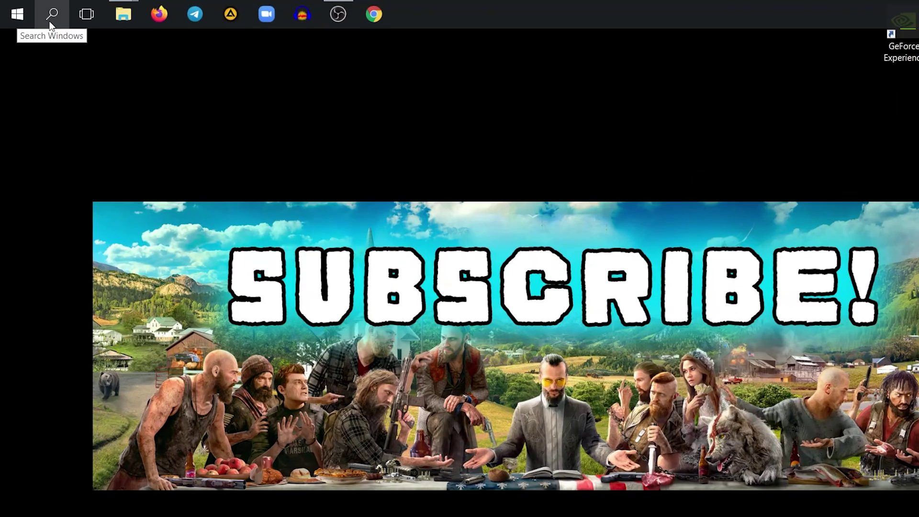
Step: Launch Defragment and Optimize Drives and optimize drives C:, D:, E:, F:, G: and H: in turn
click(63, 16)
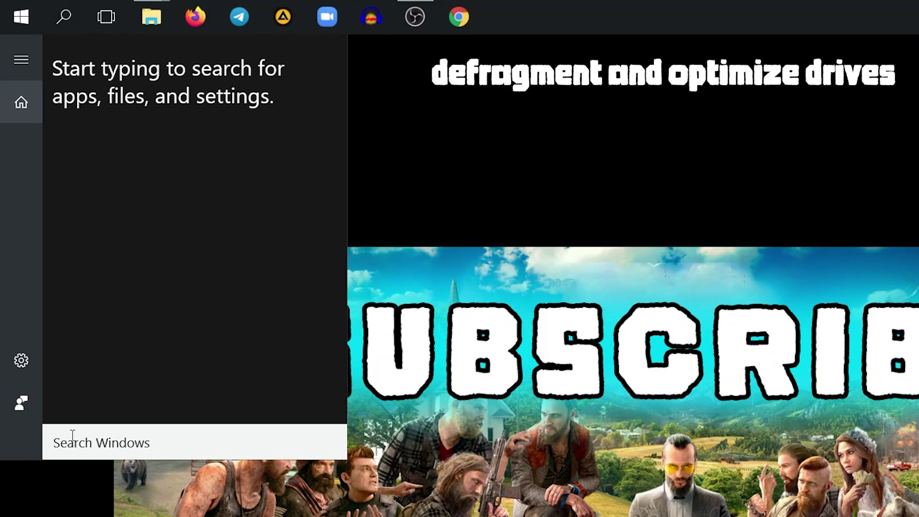
text(optimi)
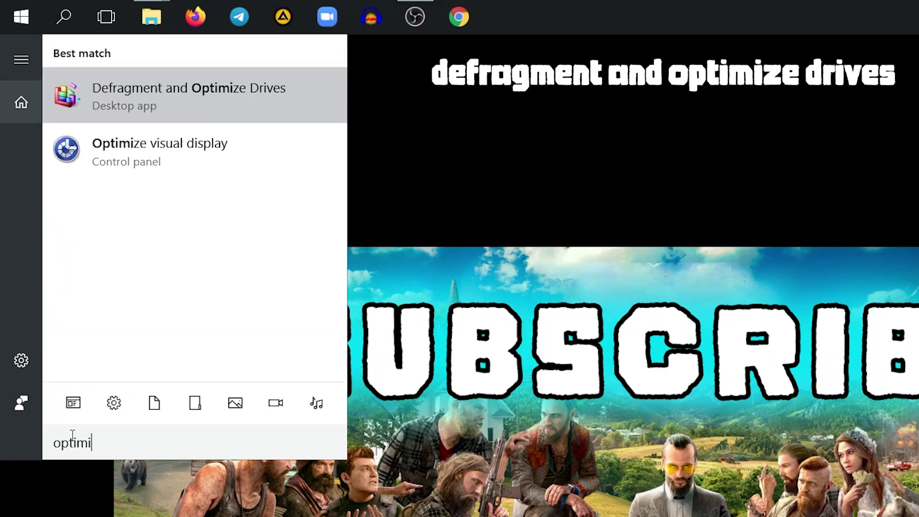
text(ze)
key(Return)
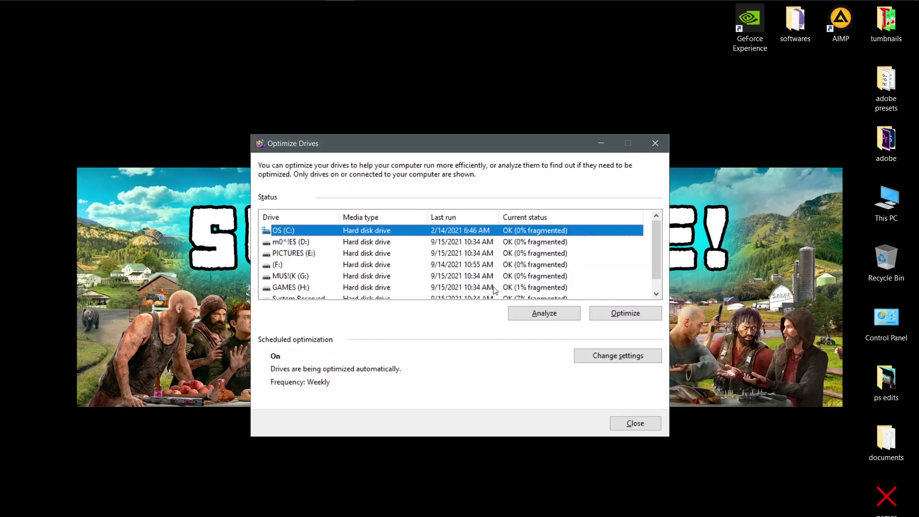
click(614, 315)
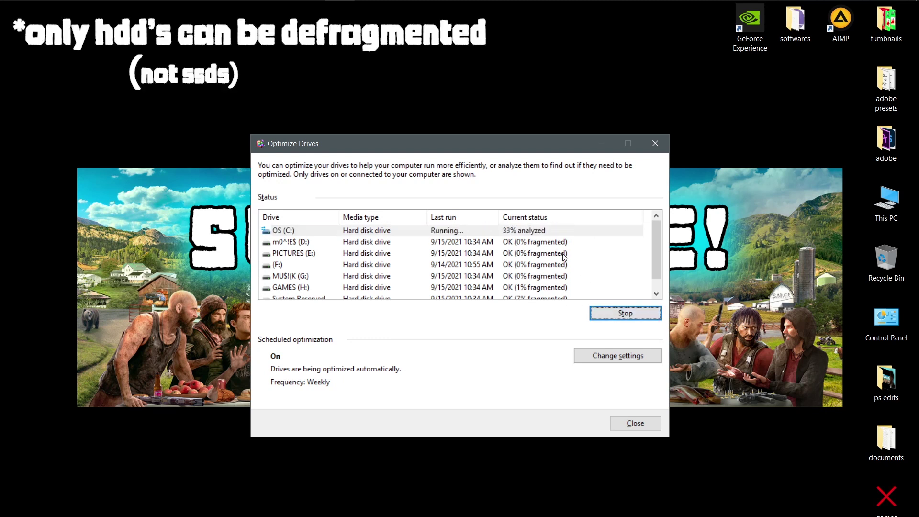
click(547, 244)
click(617, 313)
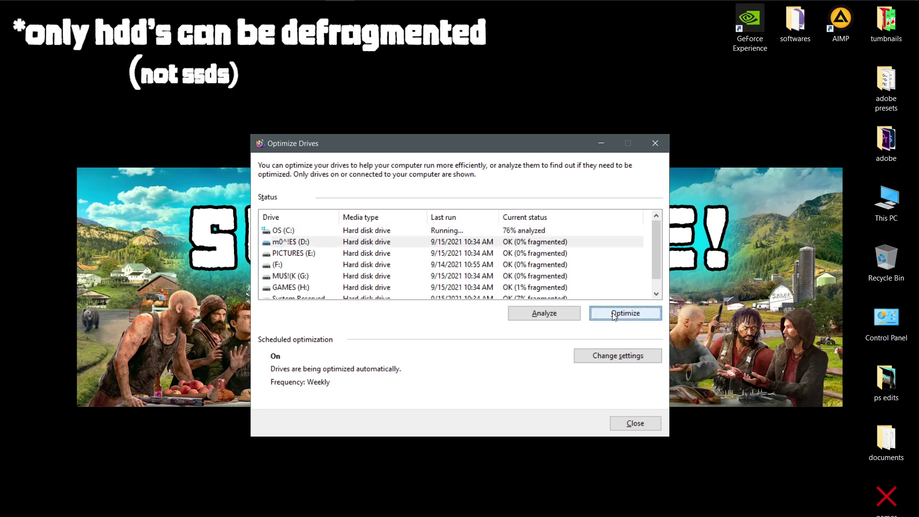
click(540, 253)
click(618, 313)
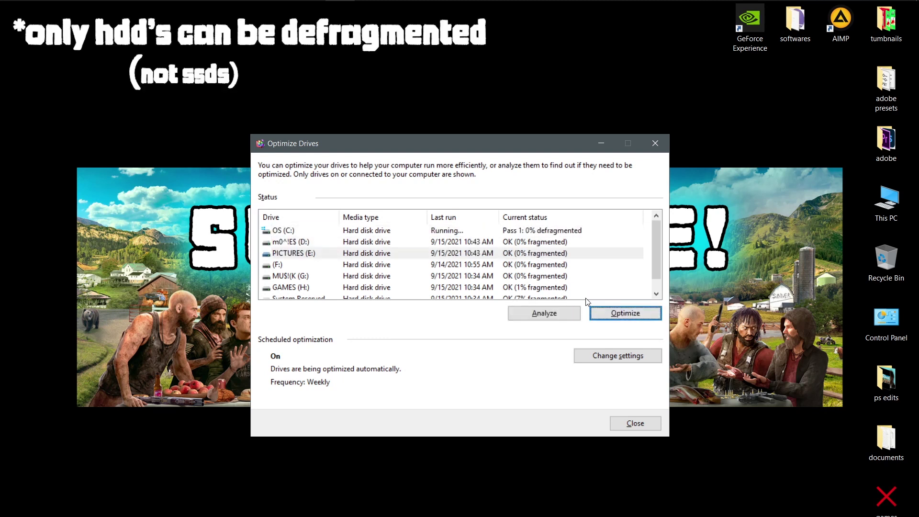
click(544, 266)
click(614, 313)
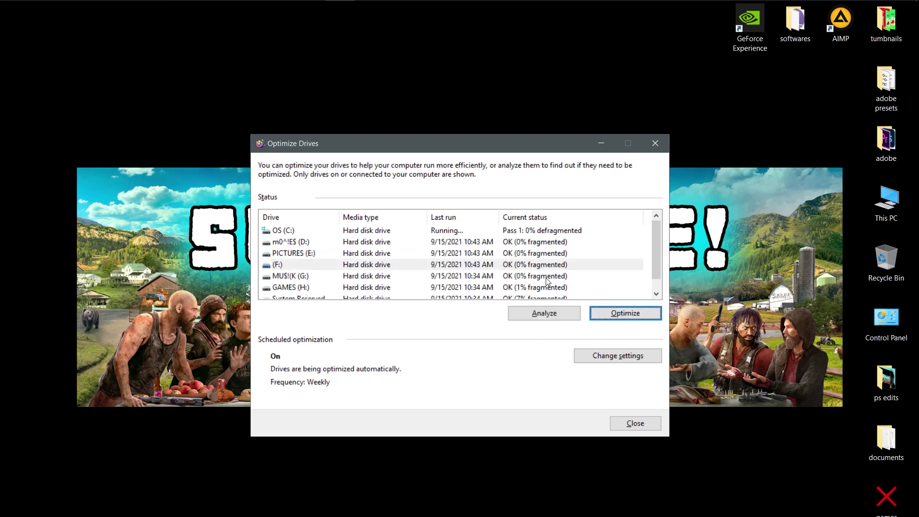
click(548, 279)
click(591, 314)
click(549, 288)
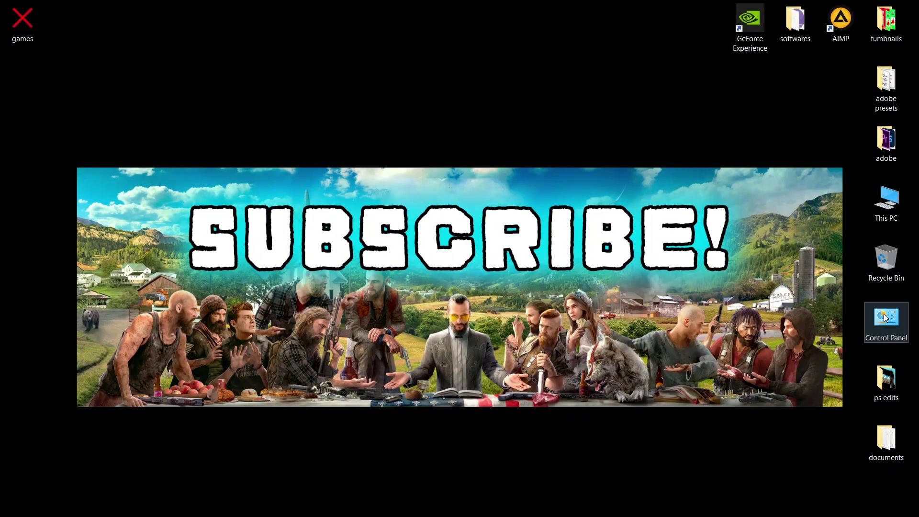
Step: Show Control Panel as Small icons and select the High performance plan in Power Options
click(885, 316)
double_click(885, 316)
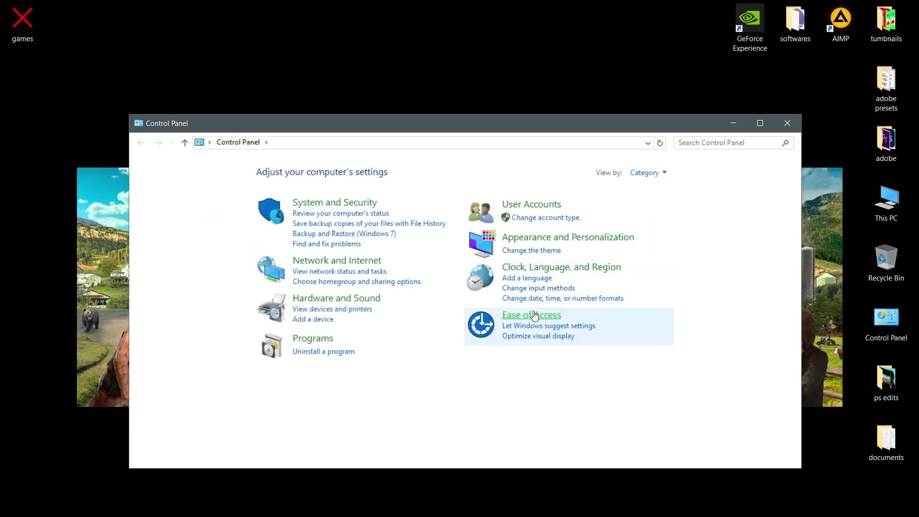
click(658, 174)
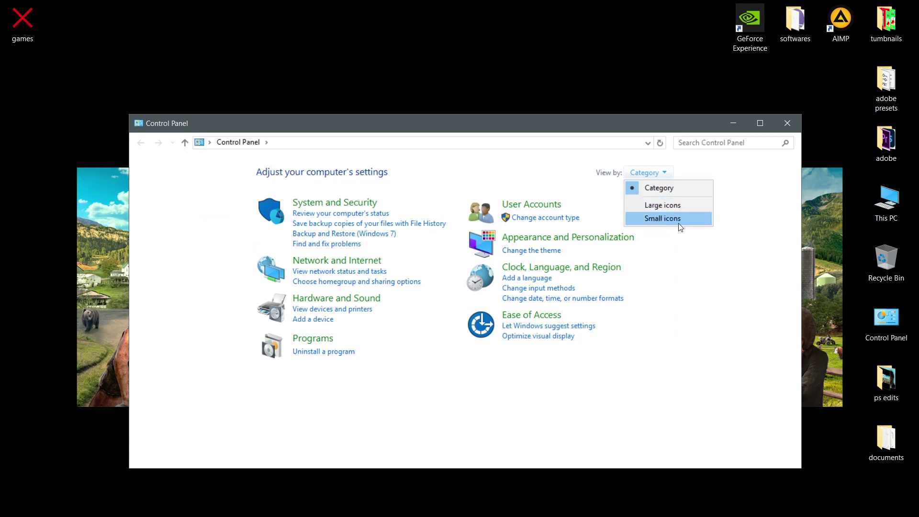
click(668, 221)
mouse_move(587, 122)
mouse_down()
mouse_move(530, 94)
mouse_move(607, 12)
mouse_up()
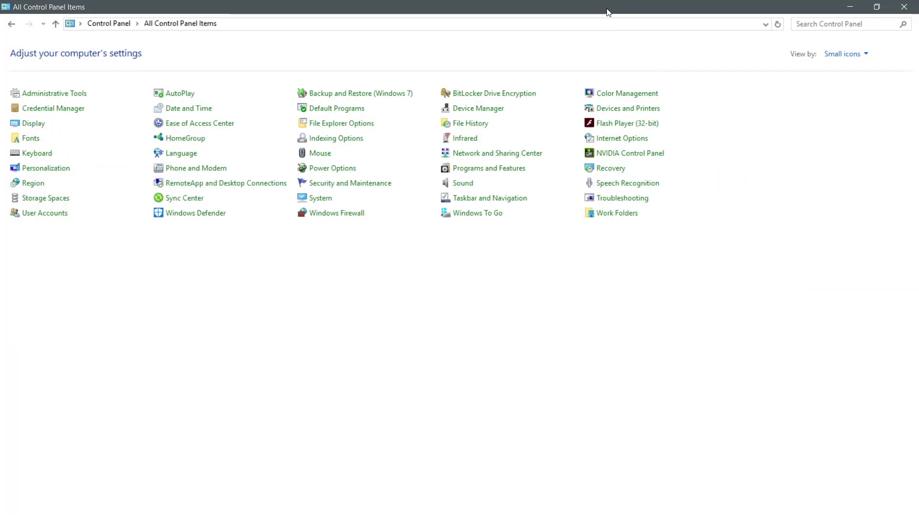
click(332, 170)
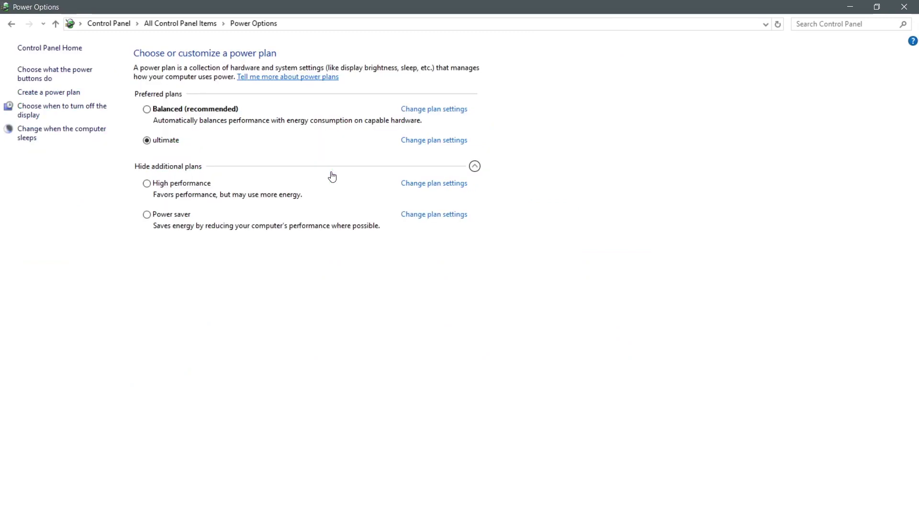
click(148, 185)
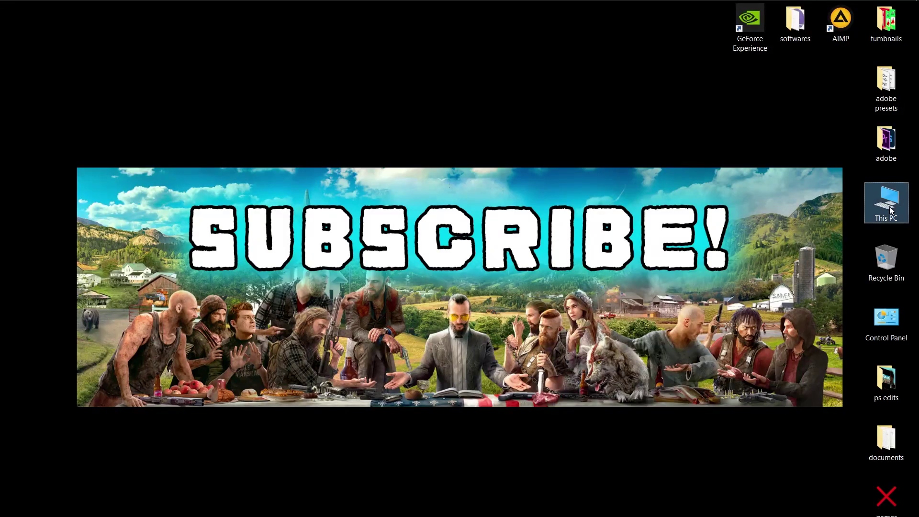
Step: Open Performance Options through This PC's system properties and Advanced settings
double_click(507, 134)
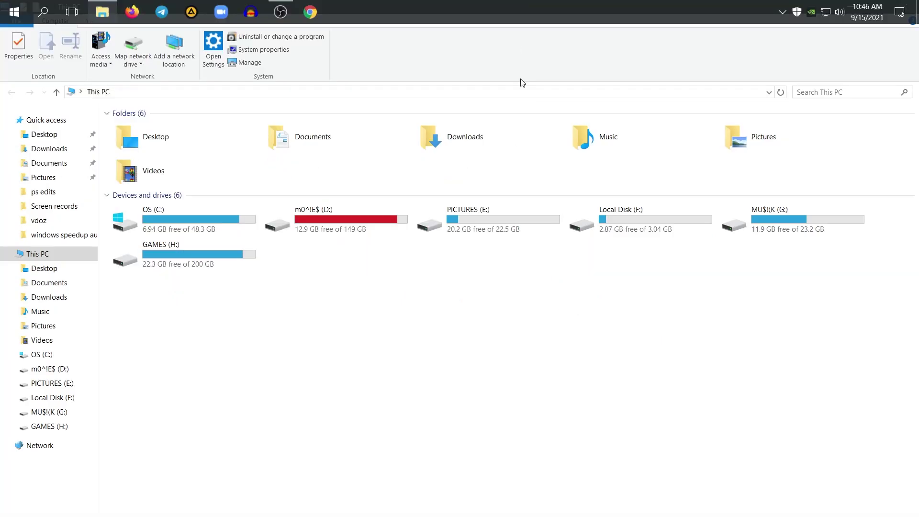
right_click(365, 303)
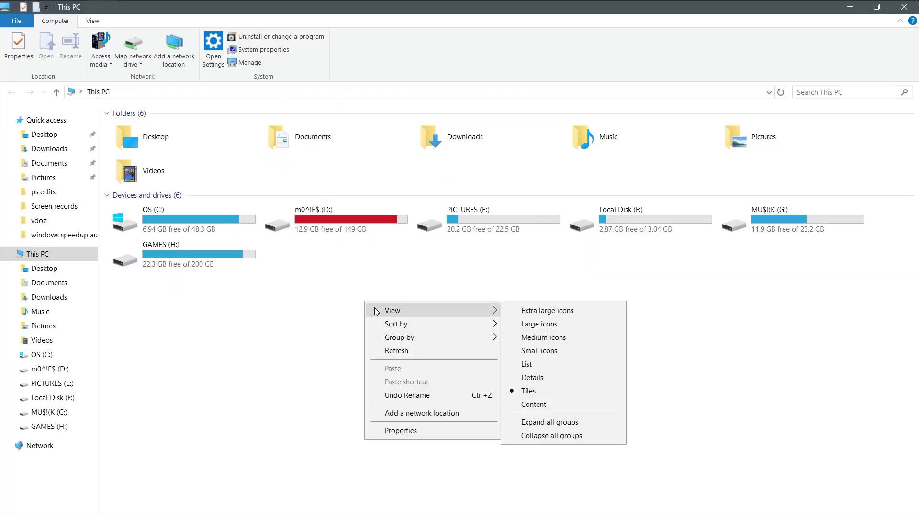
click(415, 431)
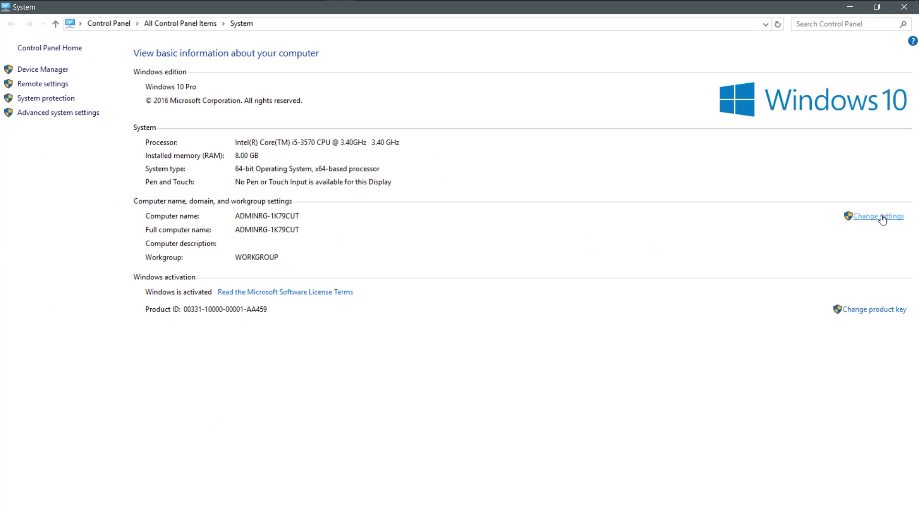
click(870, 220)
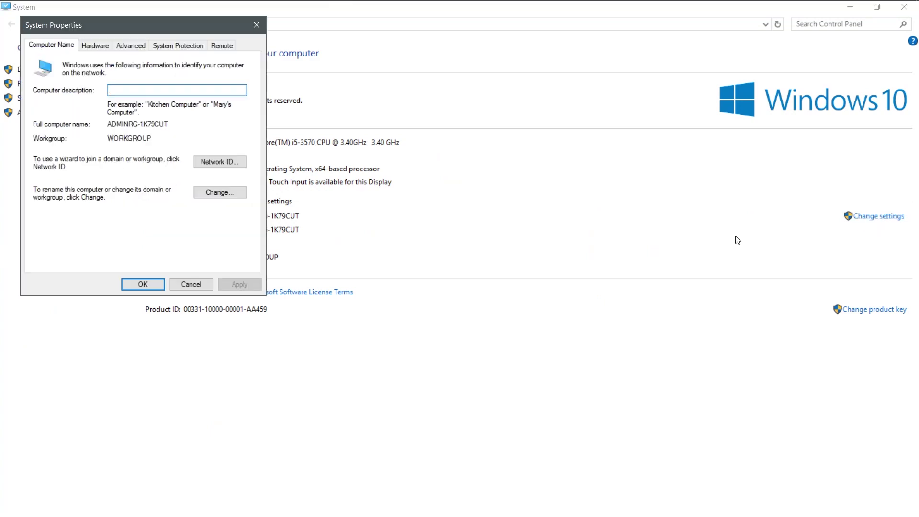
drag(184, 32, 509, 193)
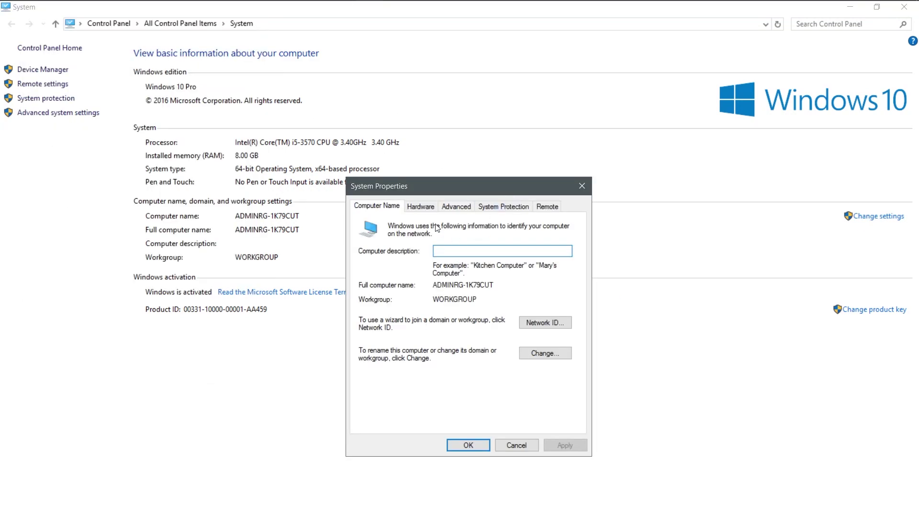
click(444, 211)
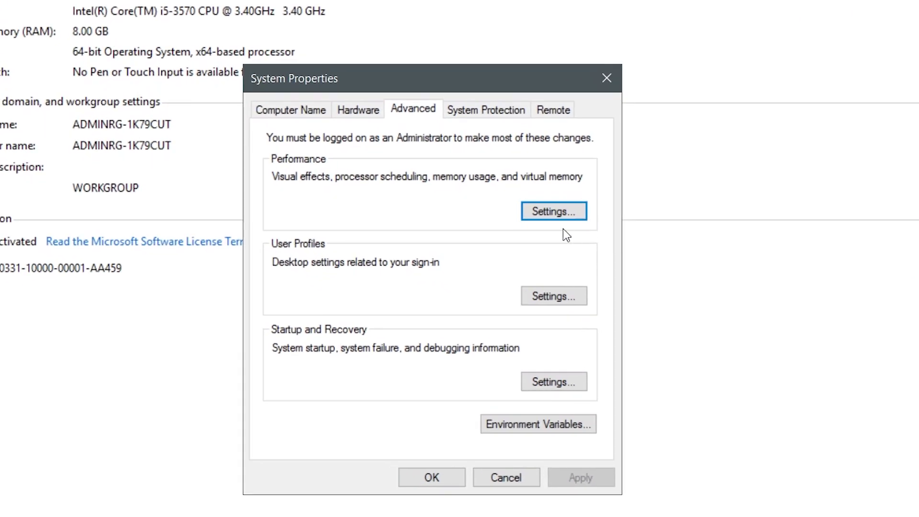
click(555, 211)
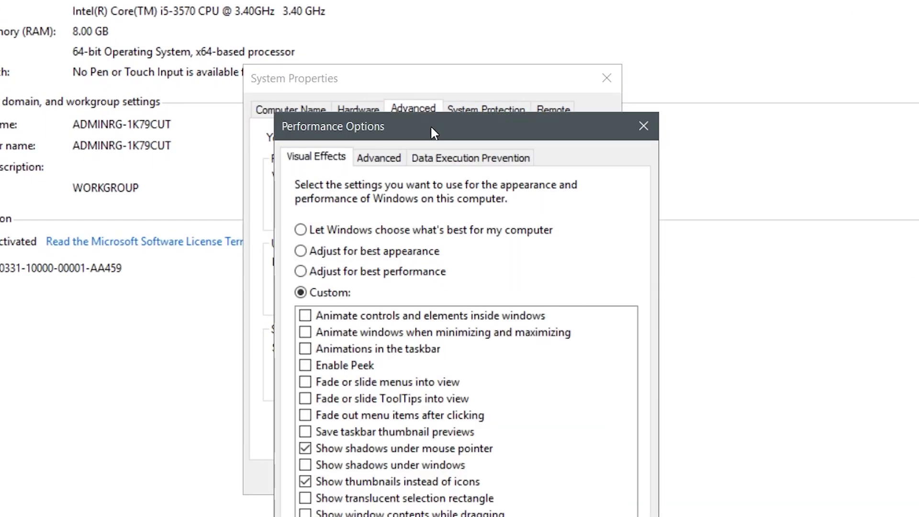
drag(432, 130, 411, 24)
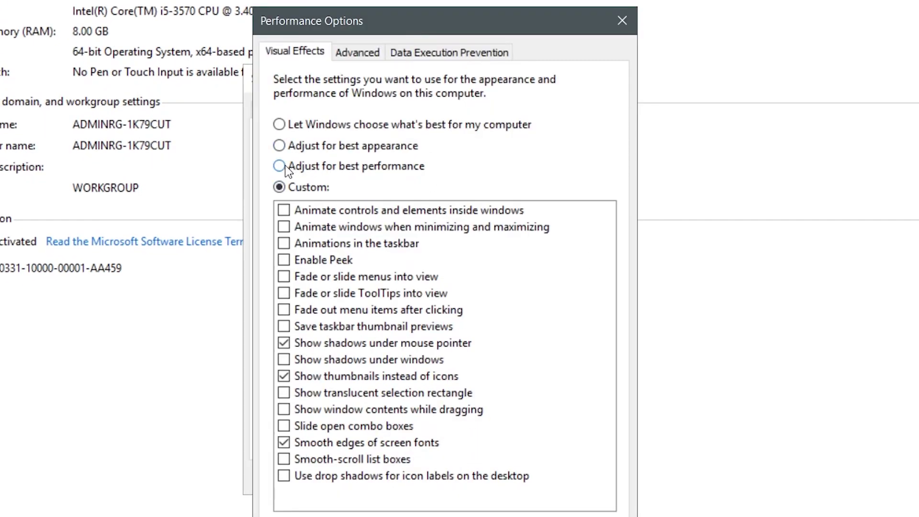
Step: Re-enable pointer shadows, thumbnails and smooth screen-font edges, then close all the dialogs
click(284, 344)
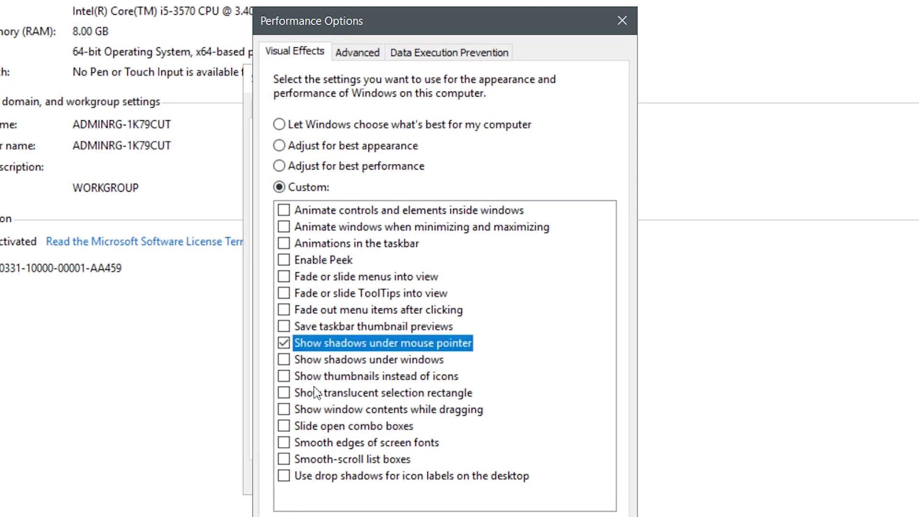
click(284, 377)
click(284, 444)
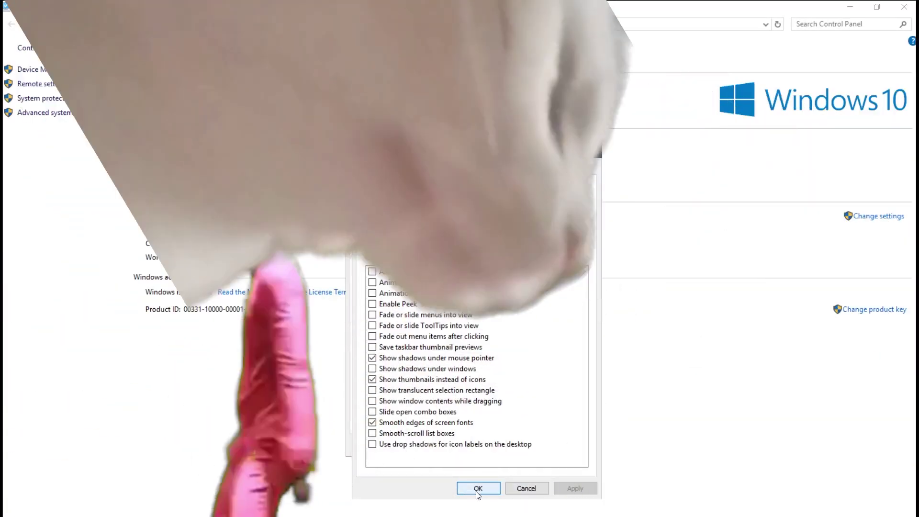
click(476, 491)
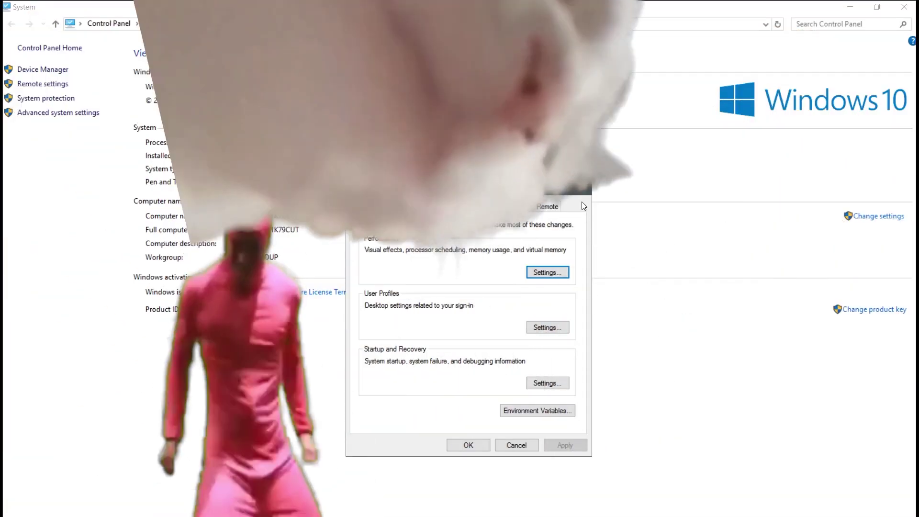
click(468, 443)
click(910, 7)
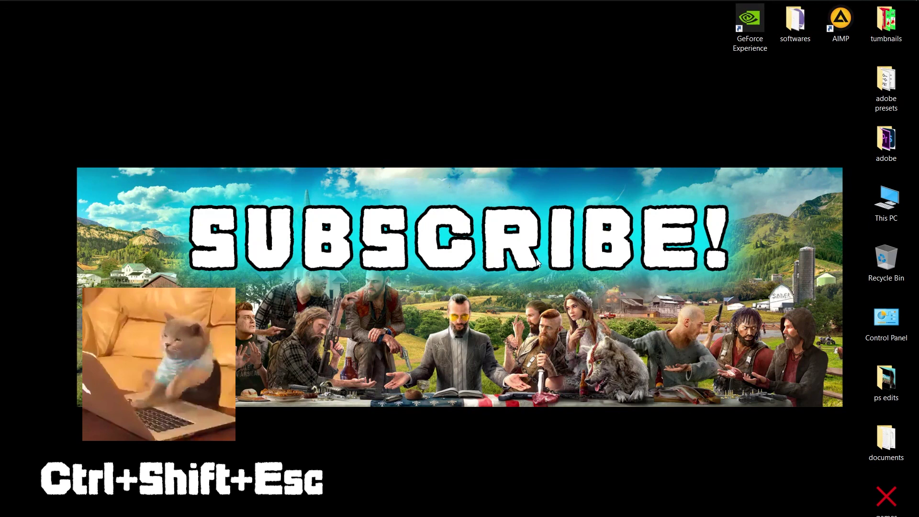
Step: Open Task Manager with Ctrl+Shift+Esc and view its Startup apps list
key(ctrl+shift+Escape)
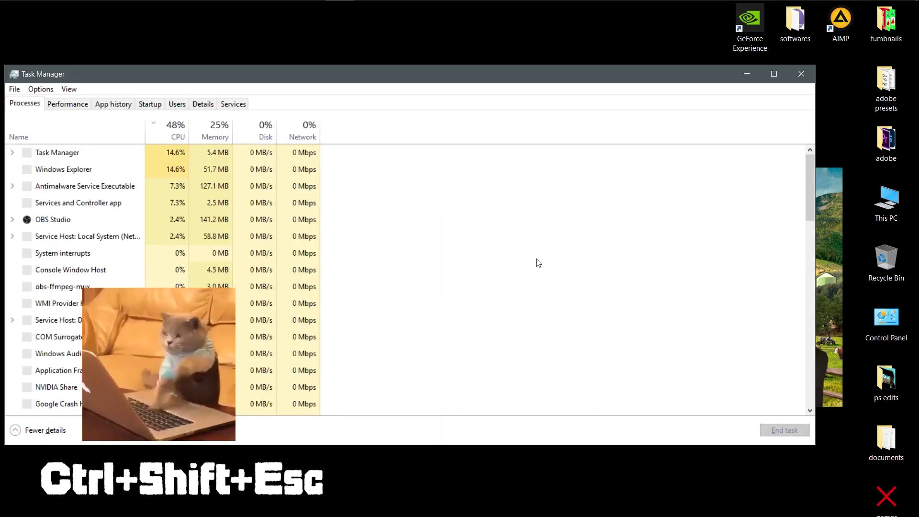
mouse_move(493, 73)
mouse_down()
mouse_move(571, 74)
mouse_move(617, 2)
mouse_up()
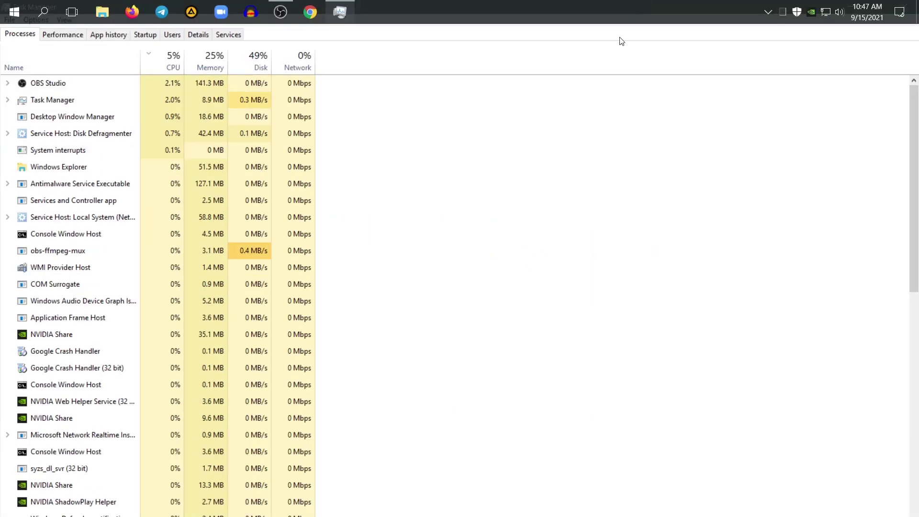
click(144, 33)
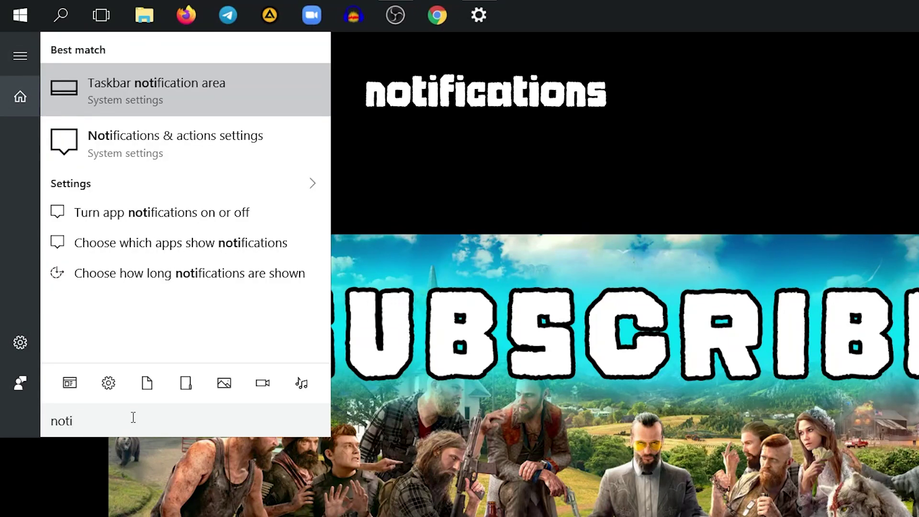
text(fic)
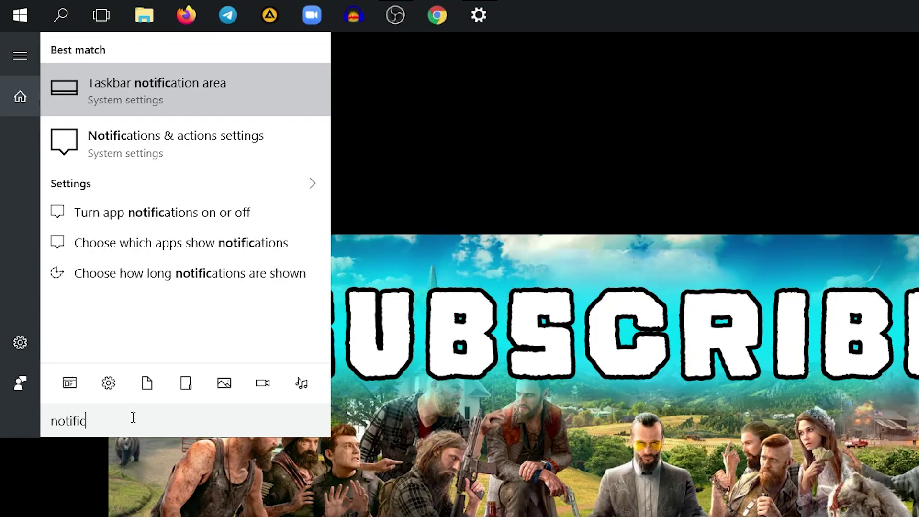
Step: Open Notifications & actions settings and switch off Feedback Hub notifications
key(Down)
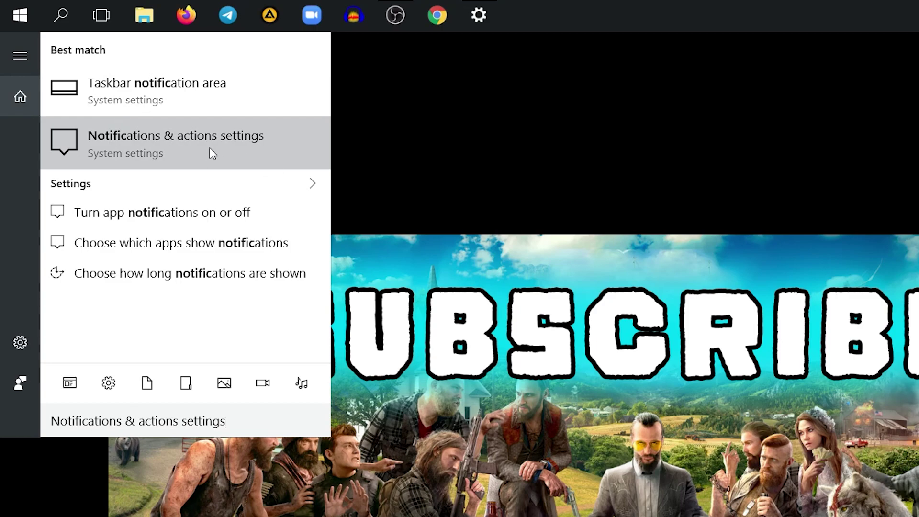
click(209, 147)
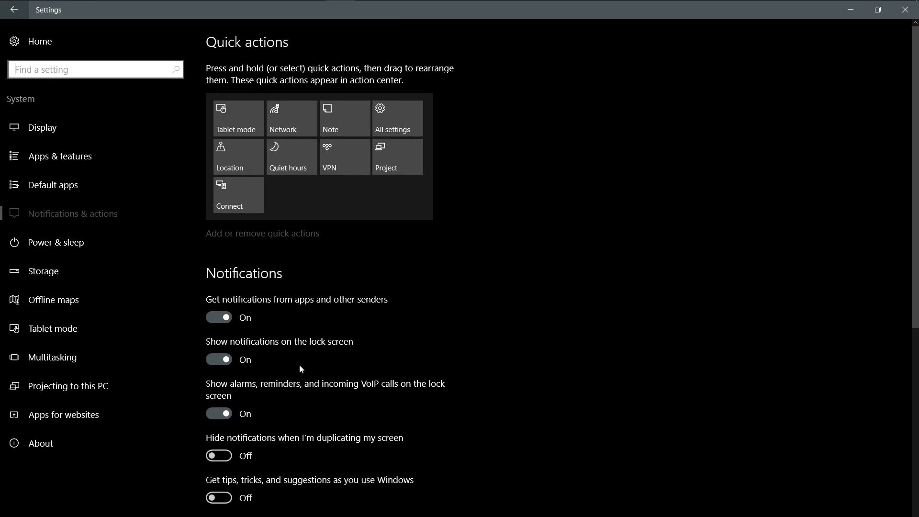
scroll(299, 368, down, 5)
click(225, 332)
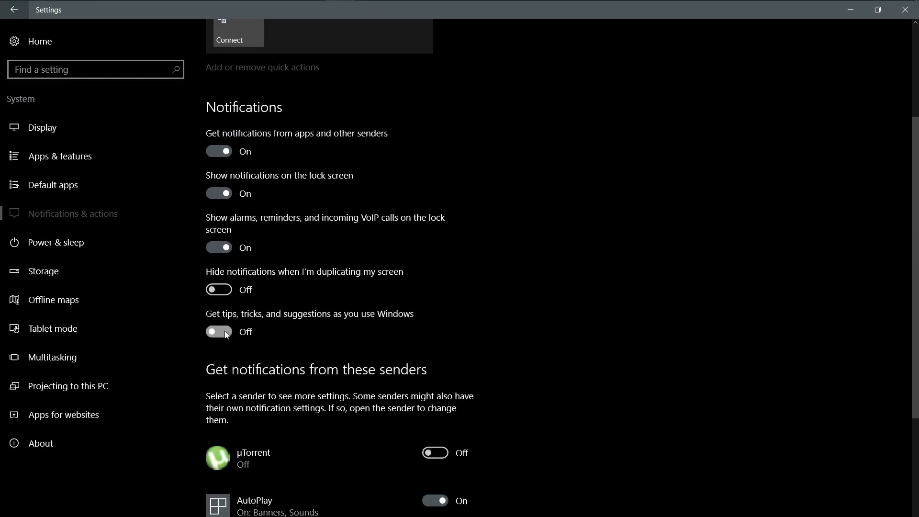
scroll(241, 348, down, 8)
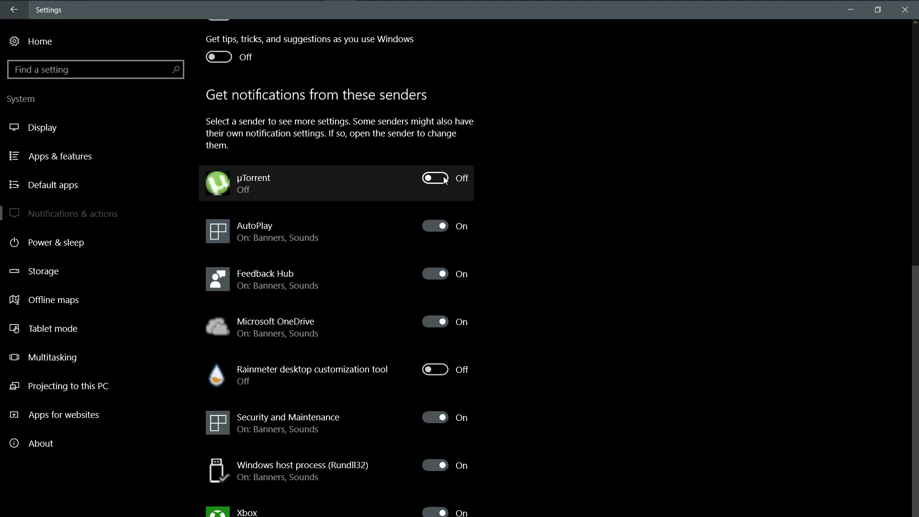
click(440, 180)
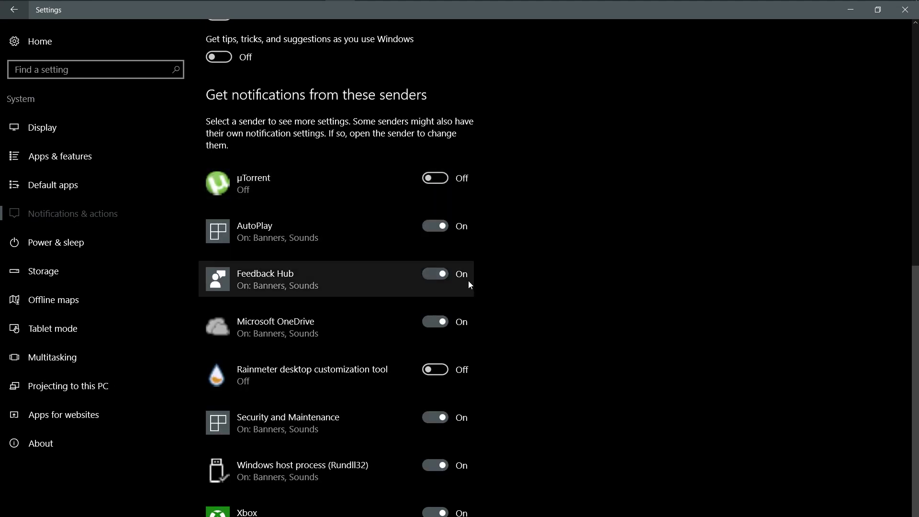
click(440, 277)
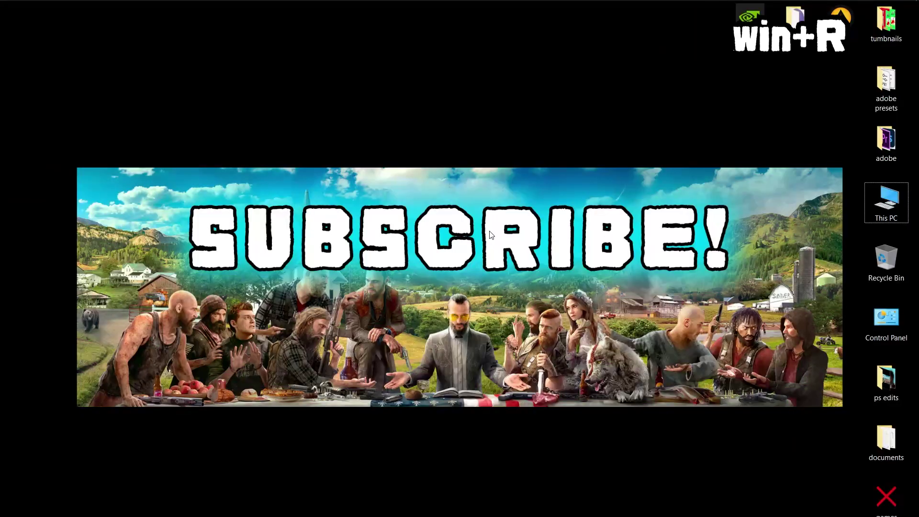
Step: In msconfig Services, hide Microsoft services and untick gupdate and the Uncheater service
key(super+r)
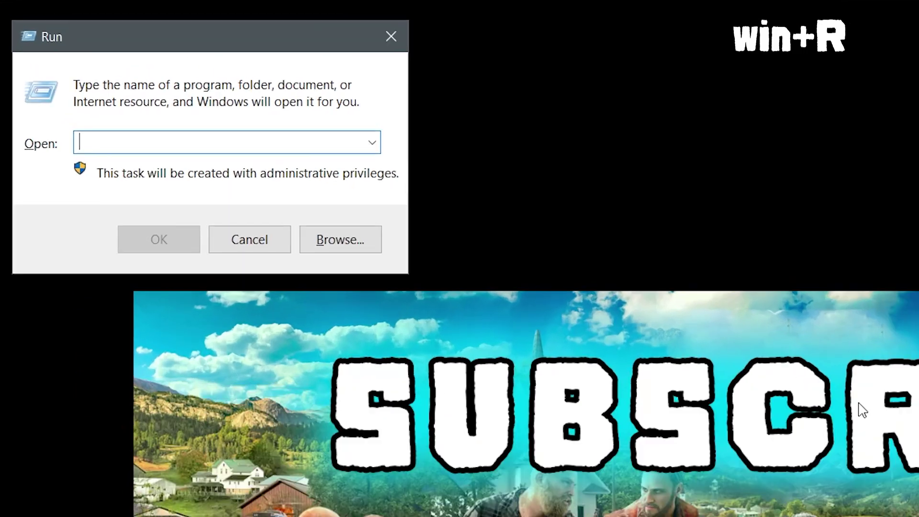
text(ms)
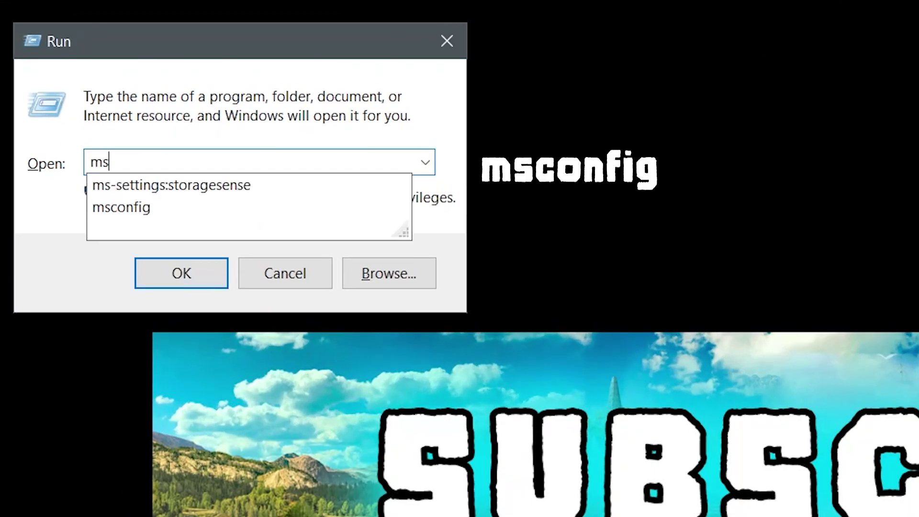
text(conf)
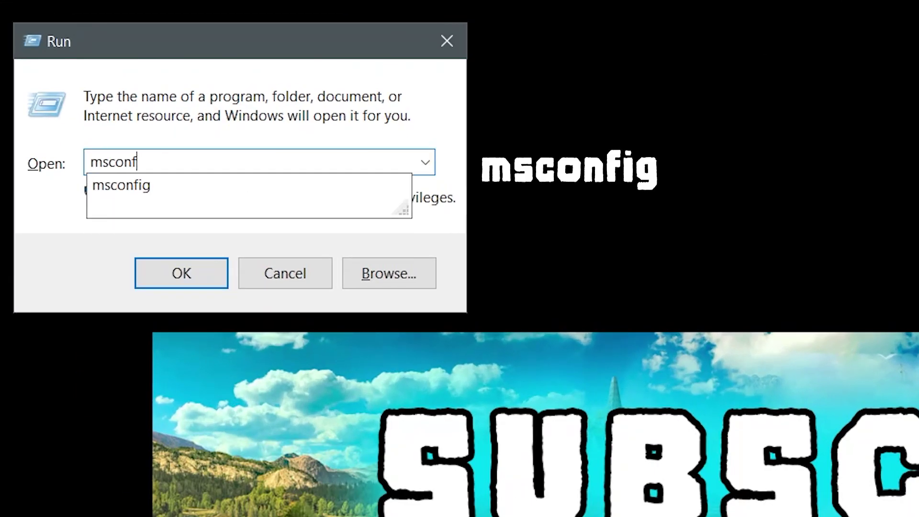
text(ig)
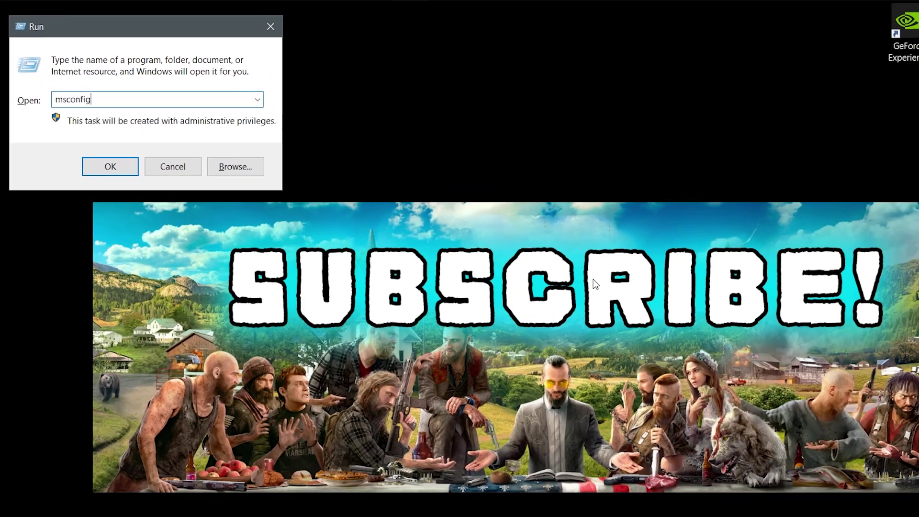
key(Return)
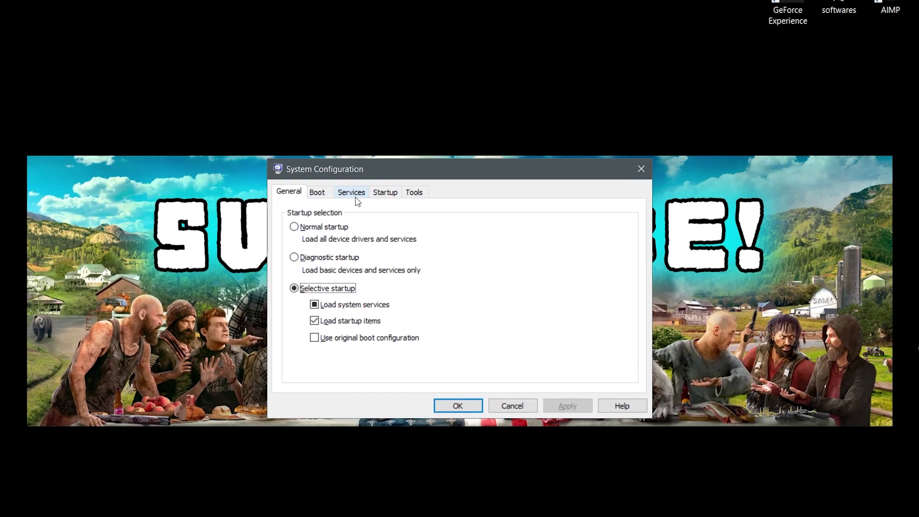
click(361, 206)
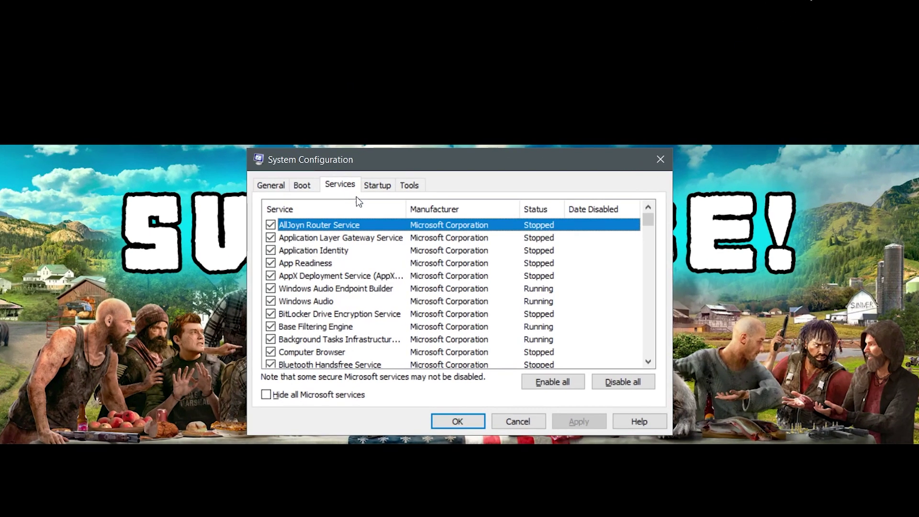
click(266, 394)
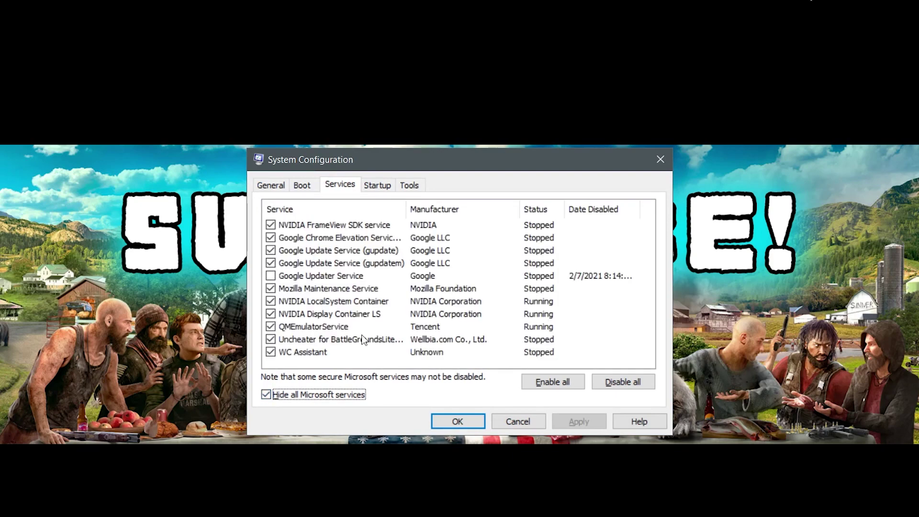
drag(443, 157, 447, 111)
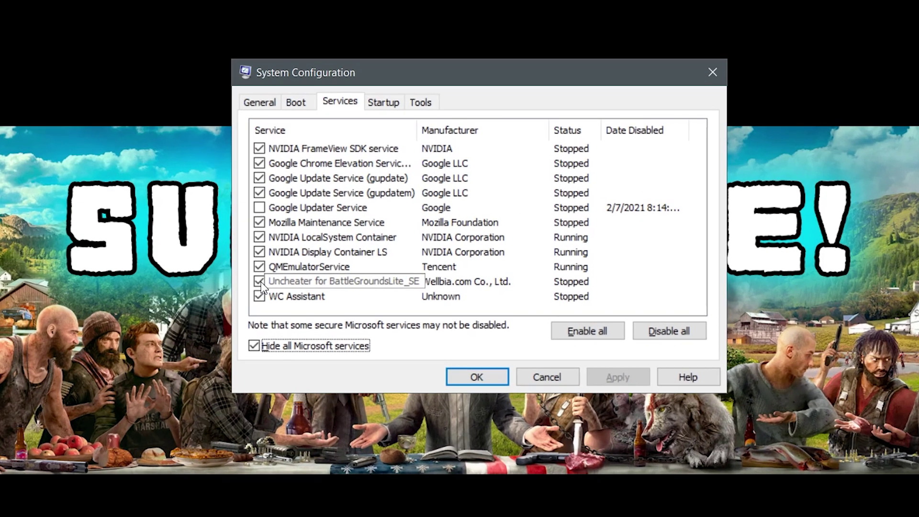
click(287, 278)
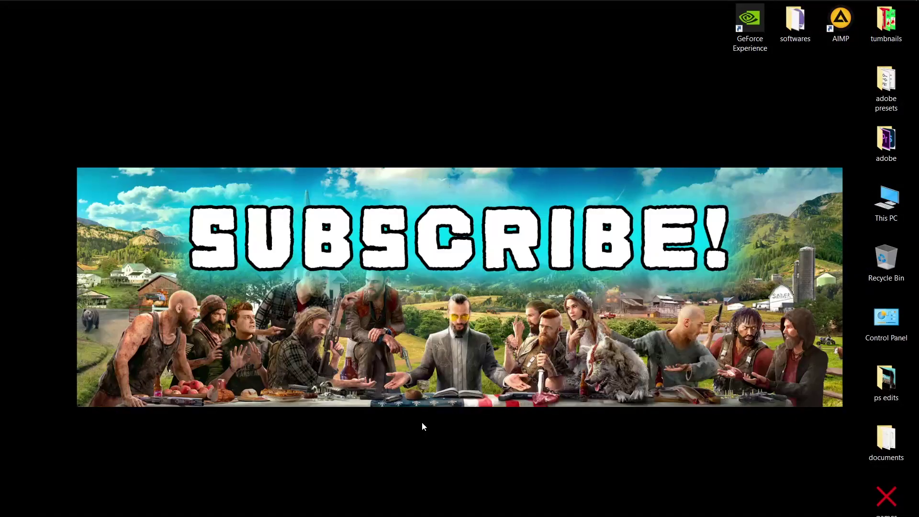
Step: Open Personalize from the desktop menu and go to the Colors transparency settings
right_click(374, 262)
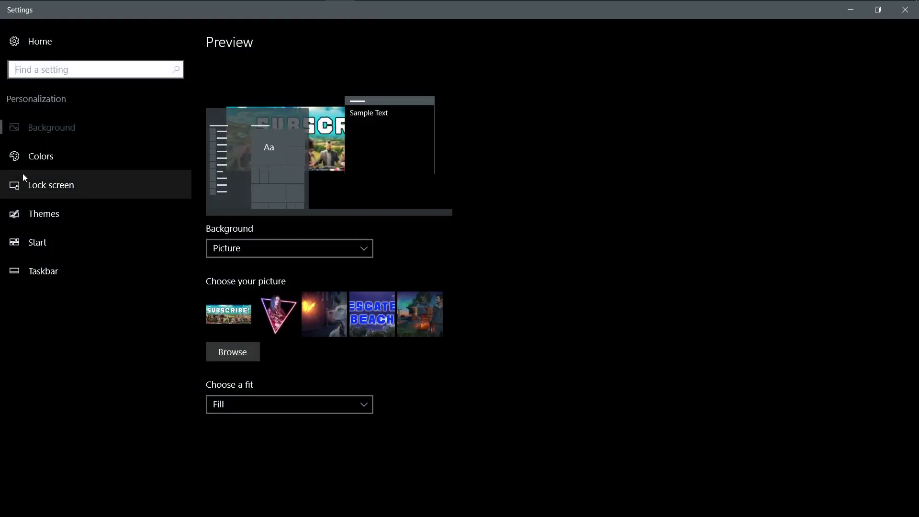
click(38, 165)
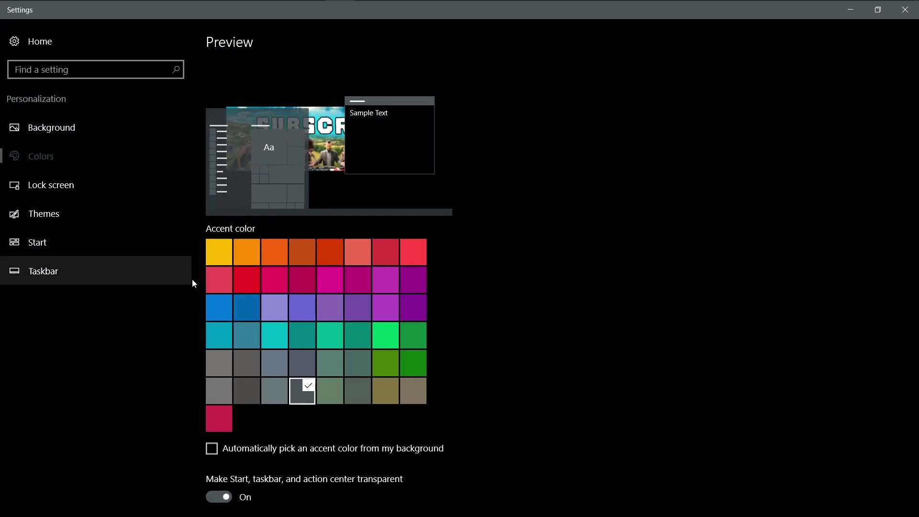
scroll(215, 387, down, 2)
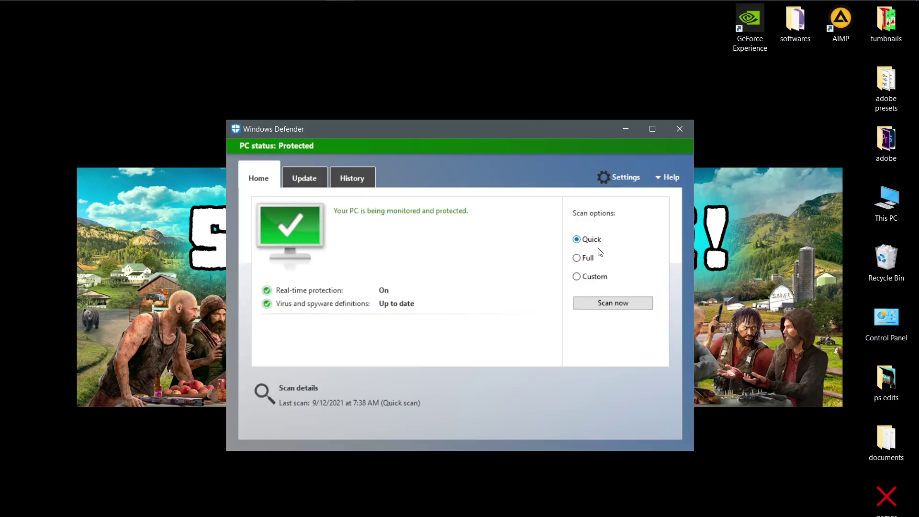
Step: Start a full Windows Defender virus scan instead of a quick scan
click(576, 260)
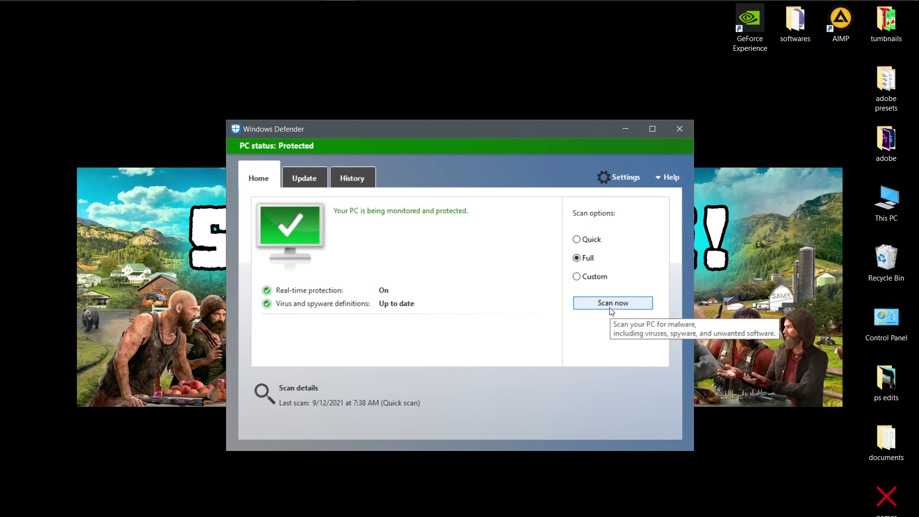
click(609, 307)
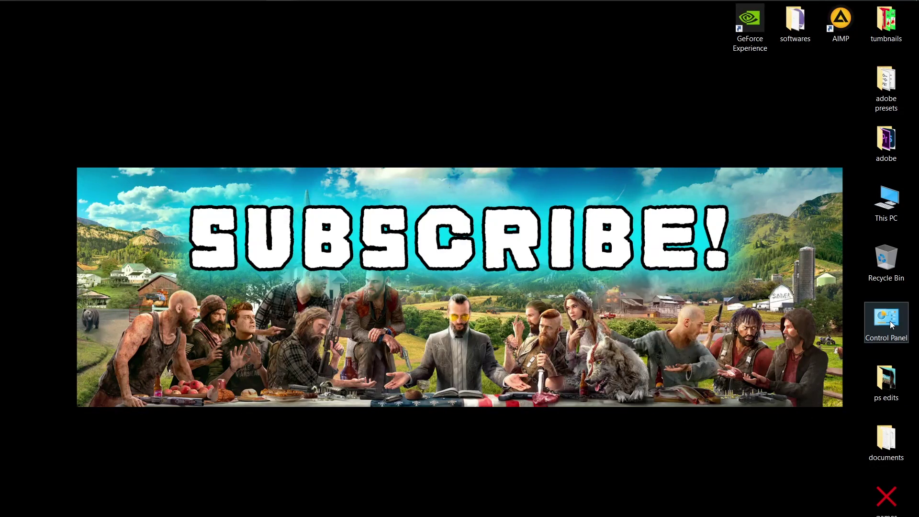
Step: In Control Panel's Category view, list installed programs and bring up uninstall for Far Cry: New Dawn
double_click(890, 322)
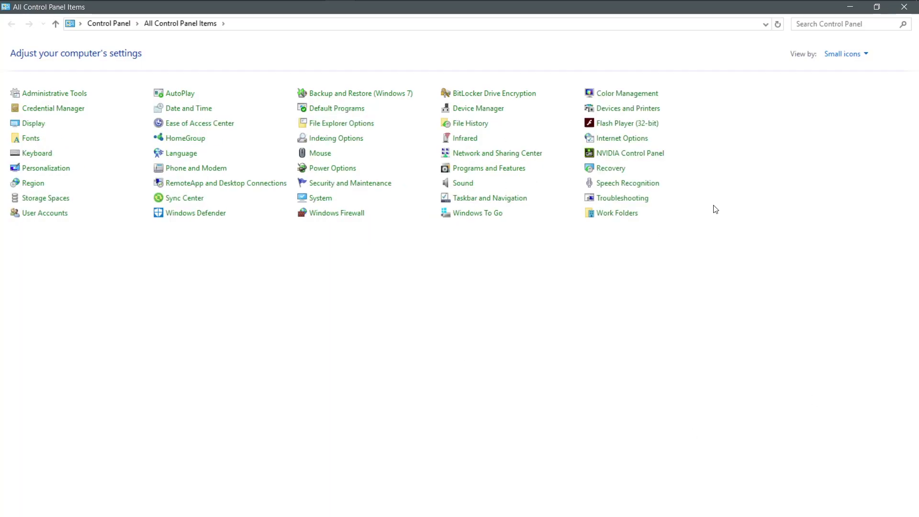
click(855, 58)
click(847, 68)
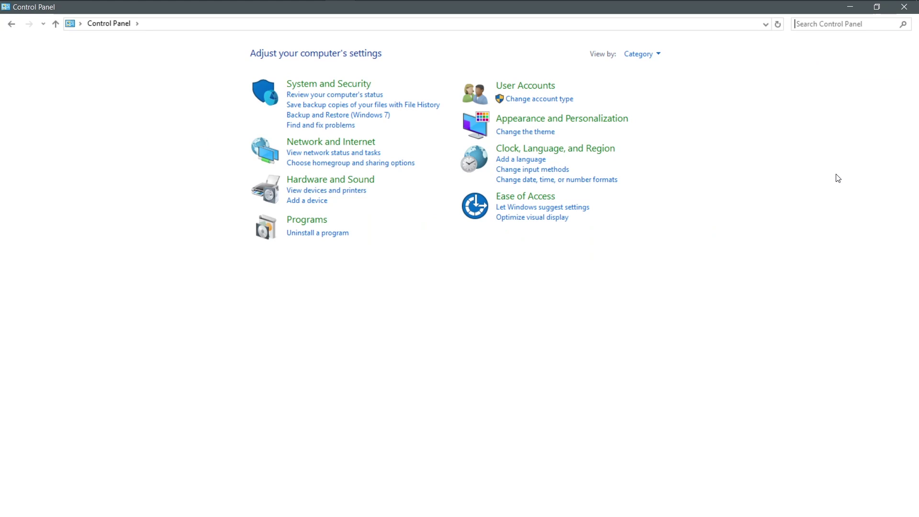
click(303, 235)
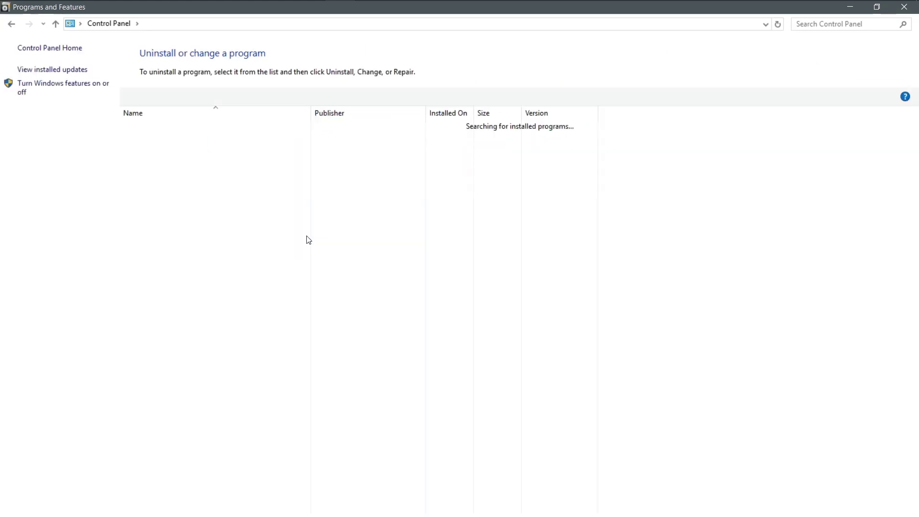
right_click(172, 185)
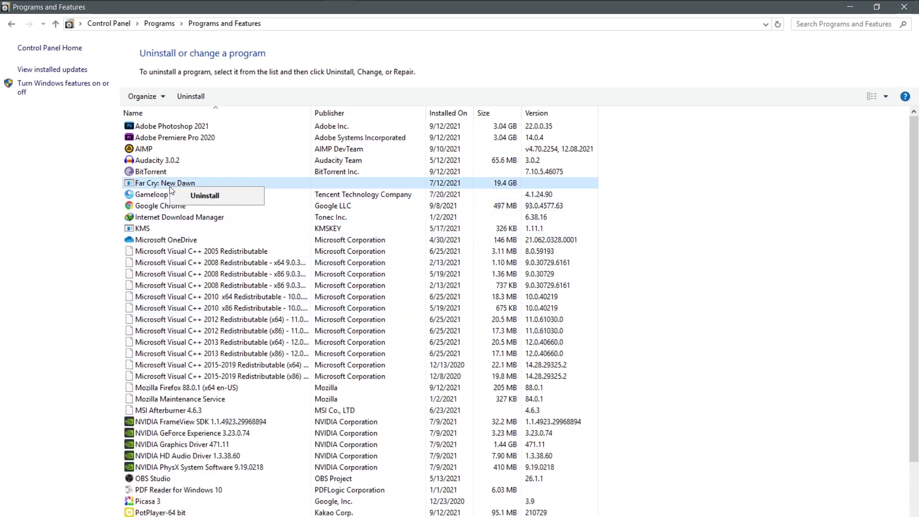